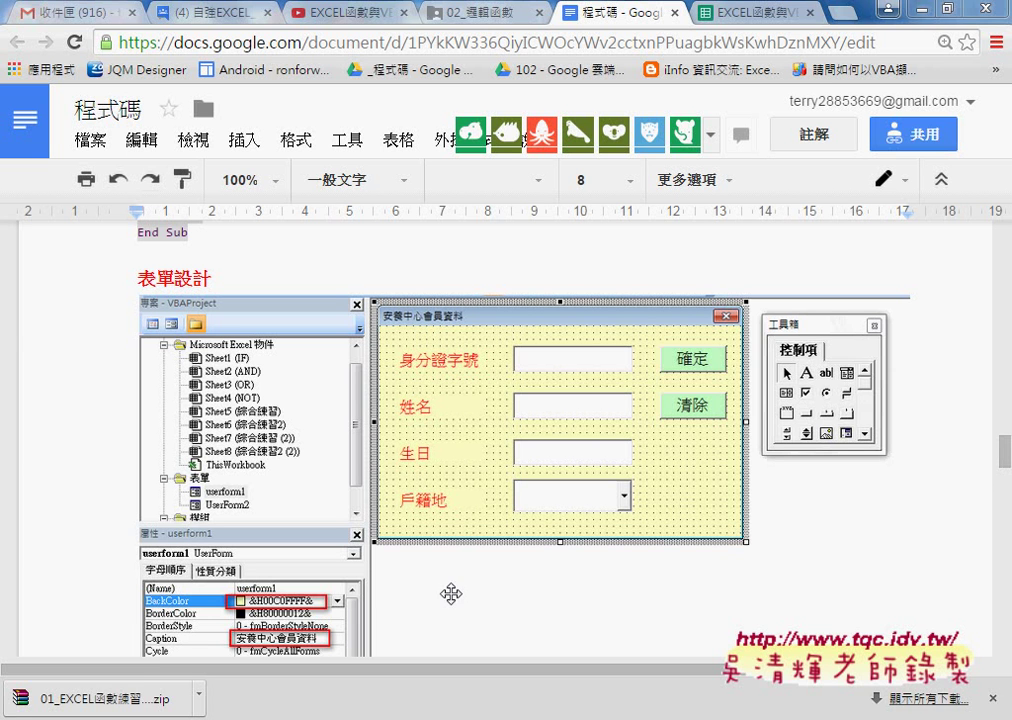
# Step: Dismiss the Chrome download notice so the form-design screenshot stays in view
pyautogui.click(993, 698)
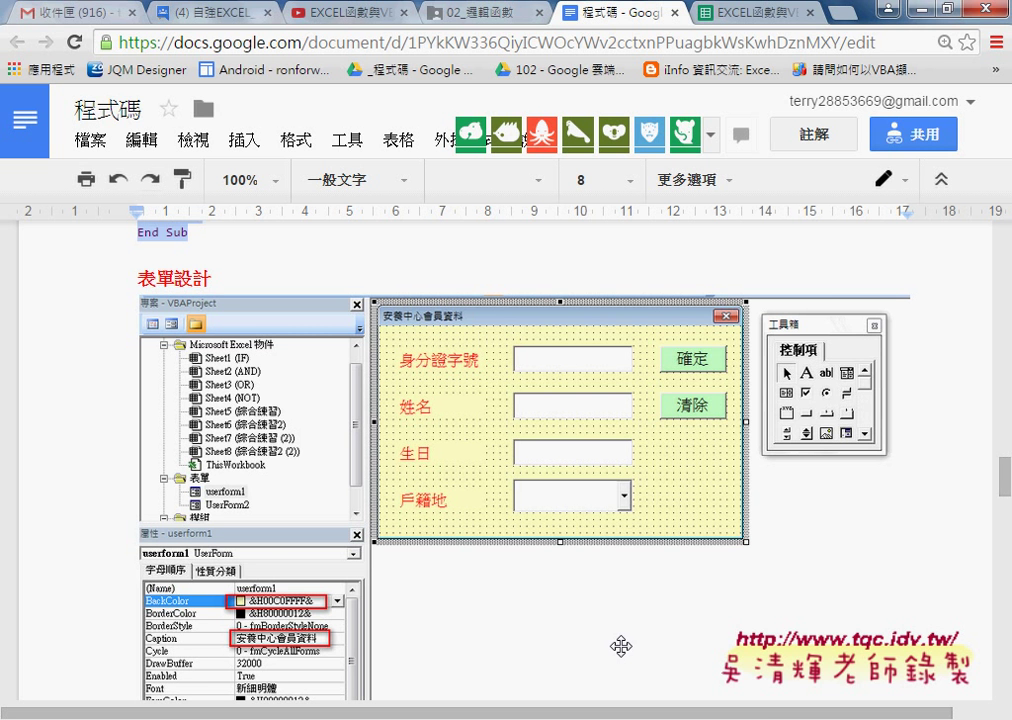
# Step: Switch to the Excel workbook, open the Visual Basic Editor, and bring up Sheet2's Insert submenu
pyautogui.moveTo(660, 662)
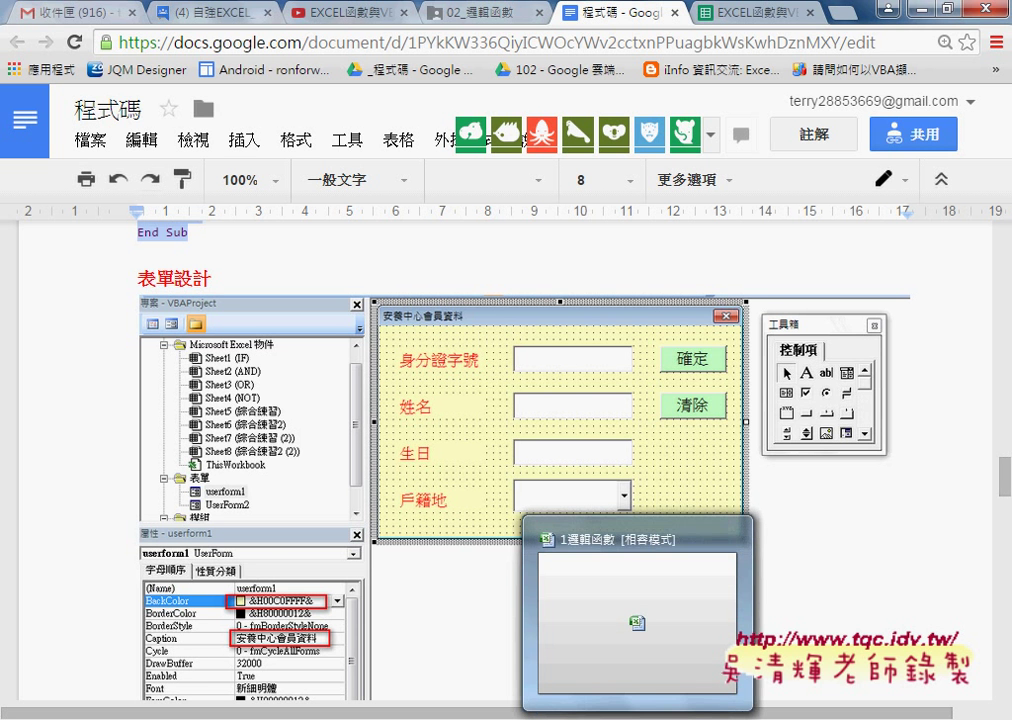
pyautogui.click(660, 662)
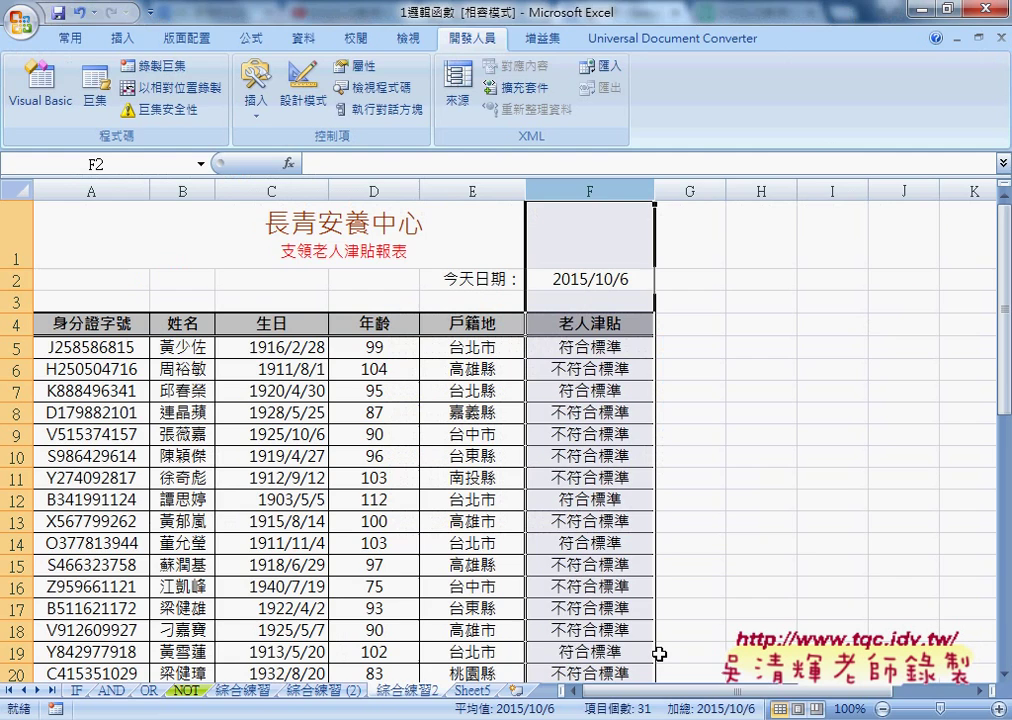
pyautogui.click(47, 117)
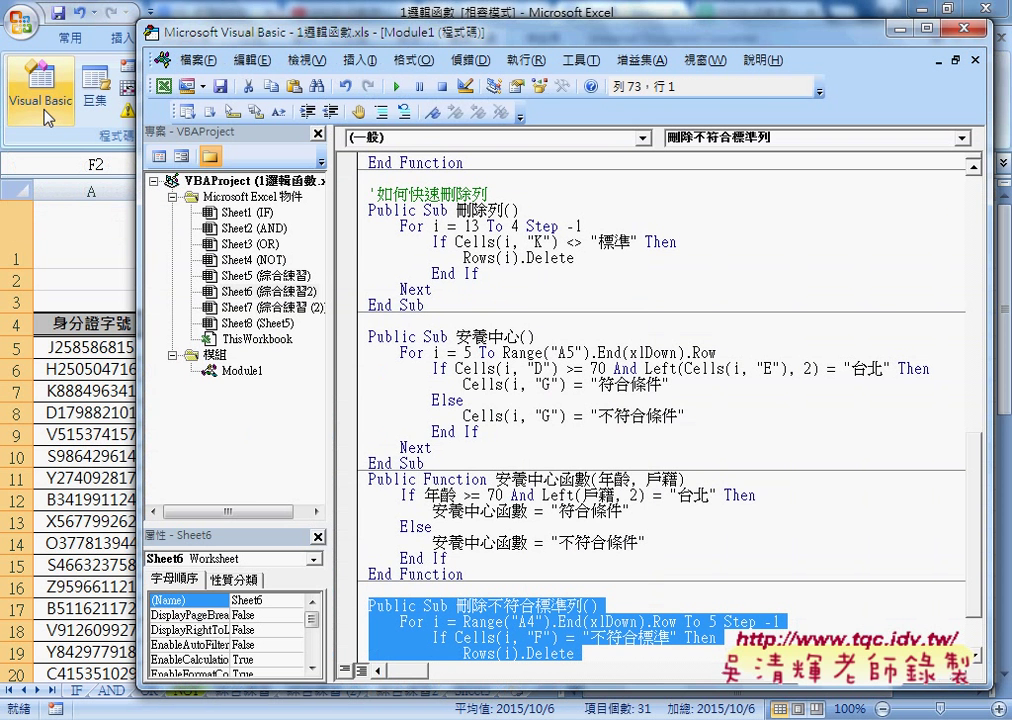
pyautogui.rightClick(236, 229)
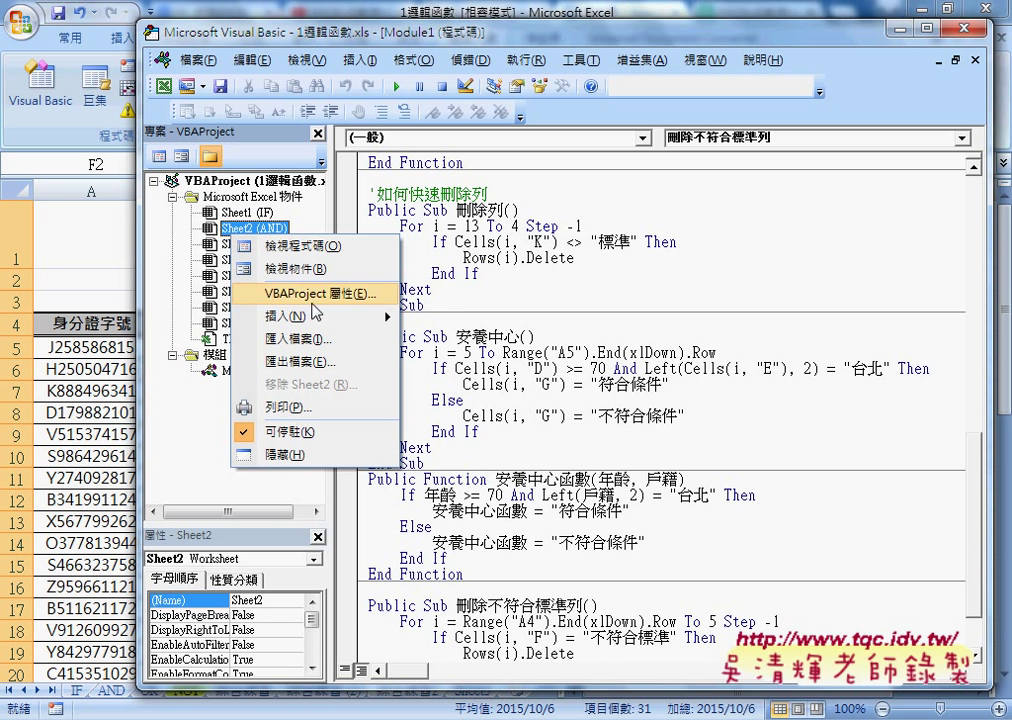
pyautogui.moveTo(336, 329)
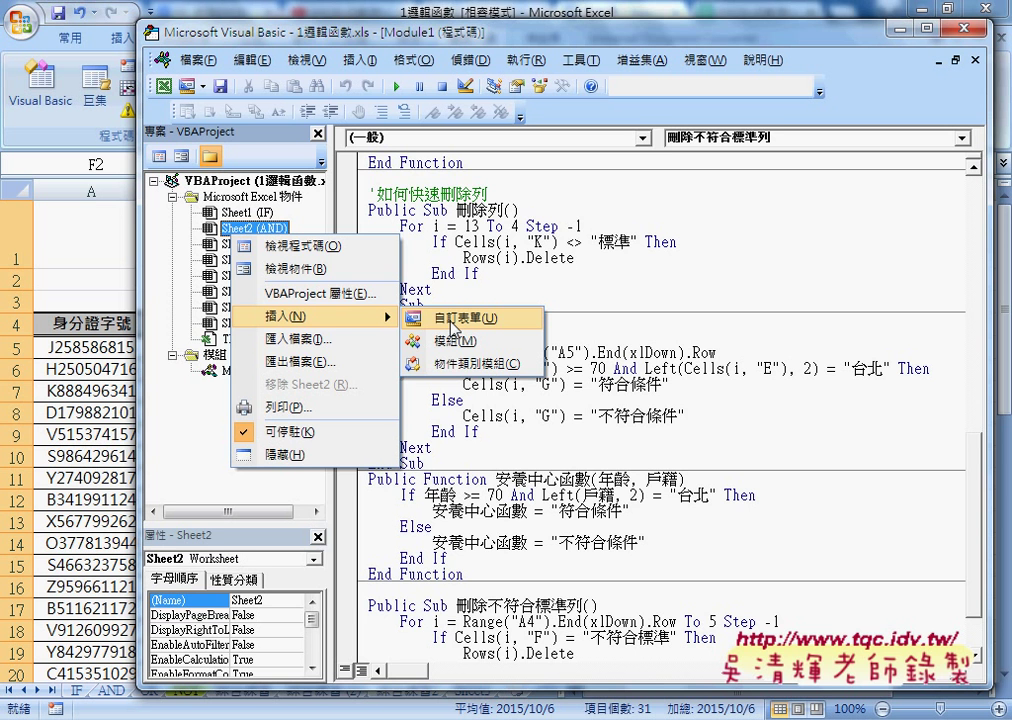
# Step: Insert a new UserForm and move the Toolbox beside it, making it slightly shorter
pyautogui.click(451, 327)
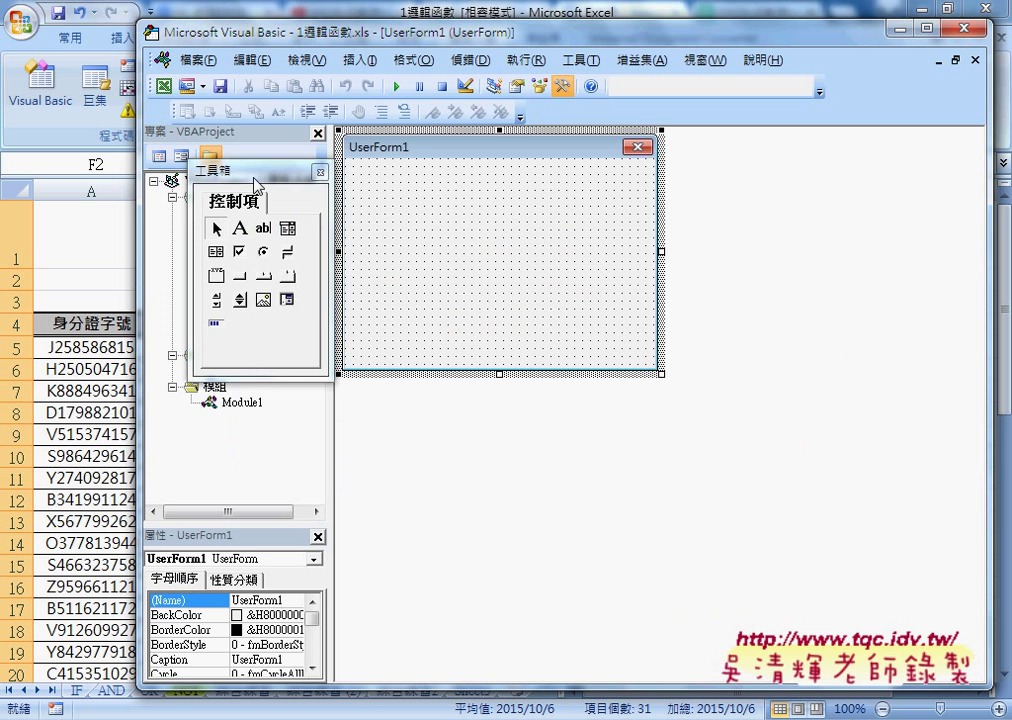
pyautogui.moveTo(252, 172); pyautogui.dragTo(757, 178)
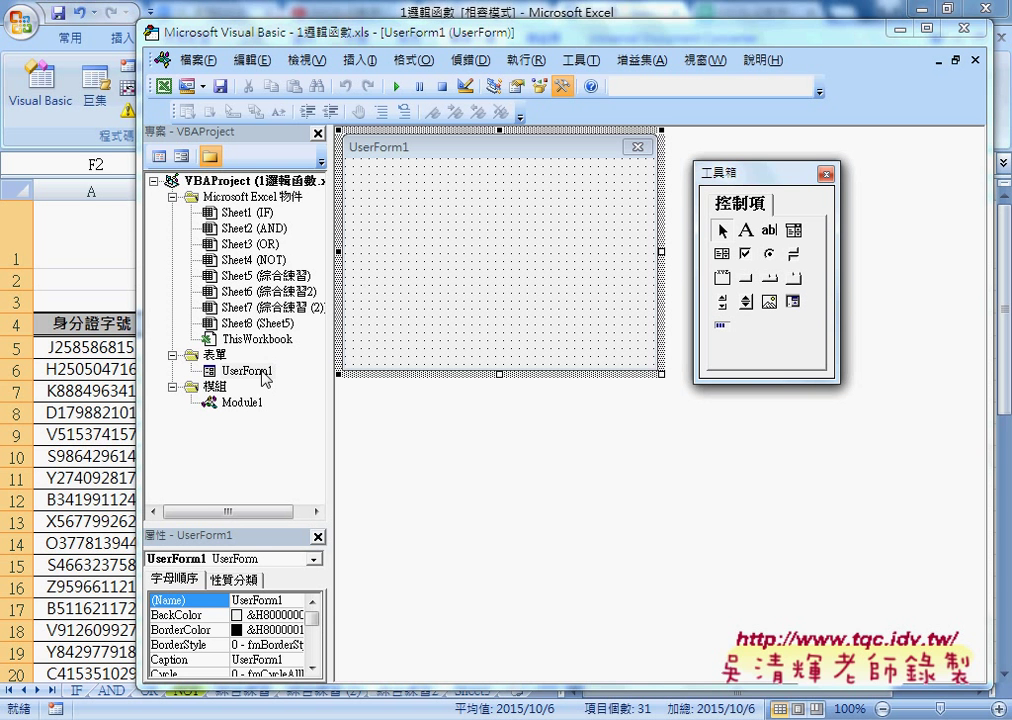
pyautogui.moveTo(740, 383); pyautogui.dragTo(740, 356)
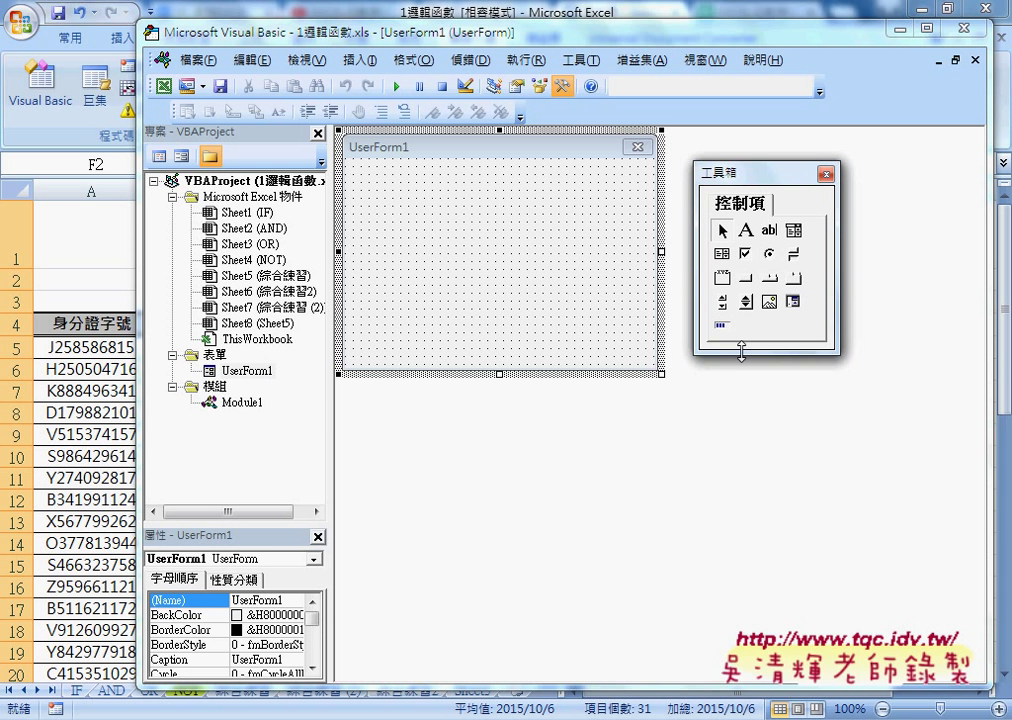
# Step: Widen the project pane and raise the splitter to enlarge the Properties list
pyautogui.click(347, 422)
pyautogui.moveTo(347, 422); pyautogui.dragTo(369, 422)
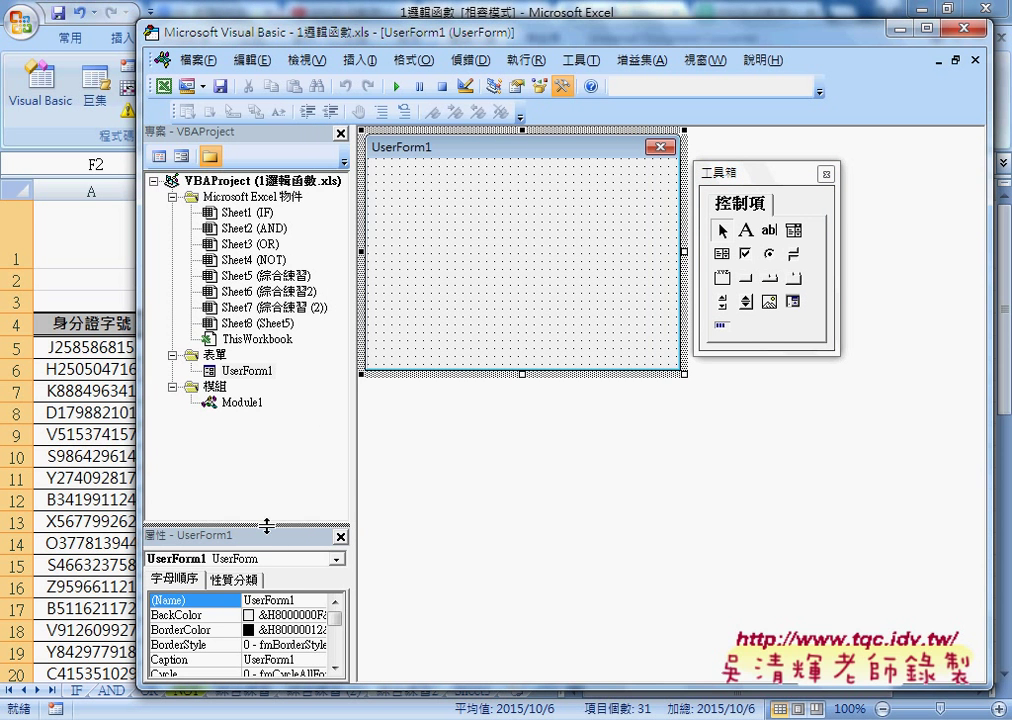
pyautogui.moveTo(270, 526); pyautogui.dragTo(268, 432)
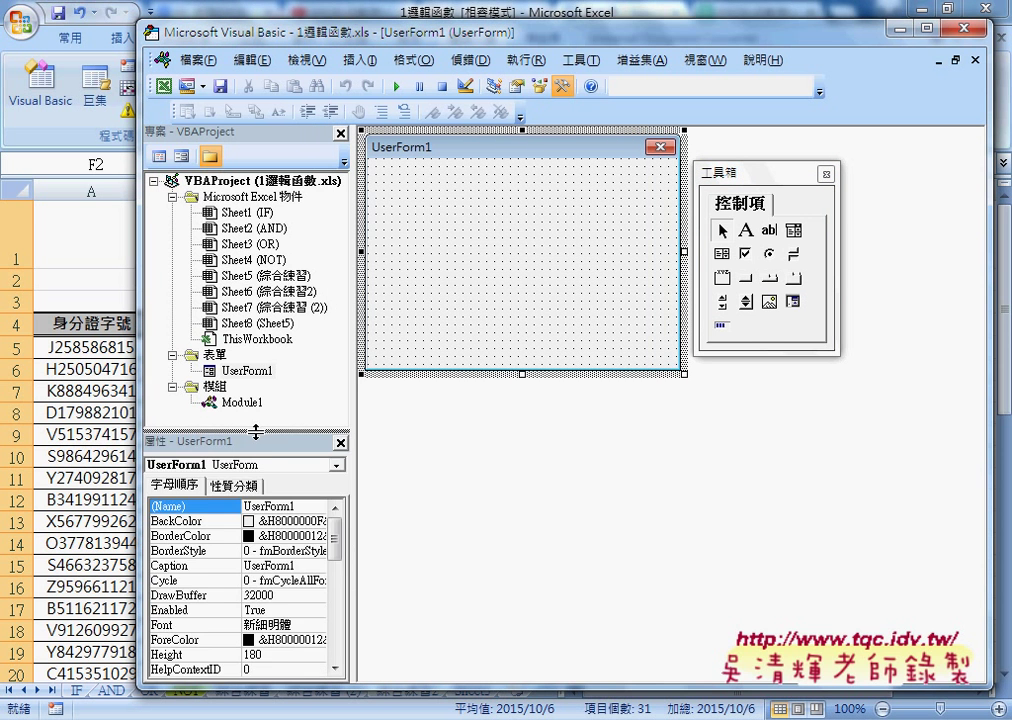
pyautogui.moveTo(259, 431); pyautogui.dragTo(259, 414)
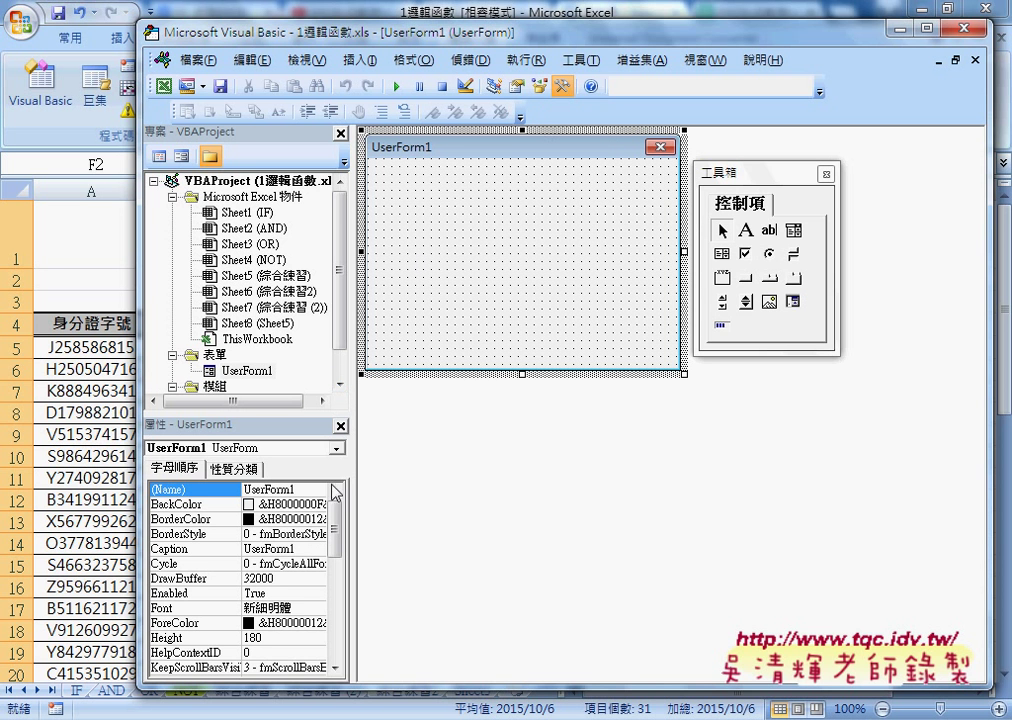
# Step: Rename the UserForm to home in the (Name) property
pyautogui.moveTo(297, 489); pyautogui.dragTo(282, 489)
pyautogui.doubleClick(262, 489)
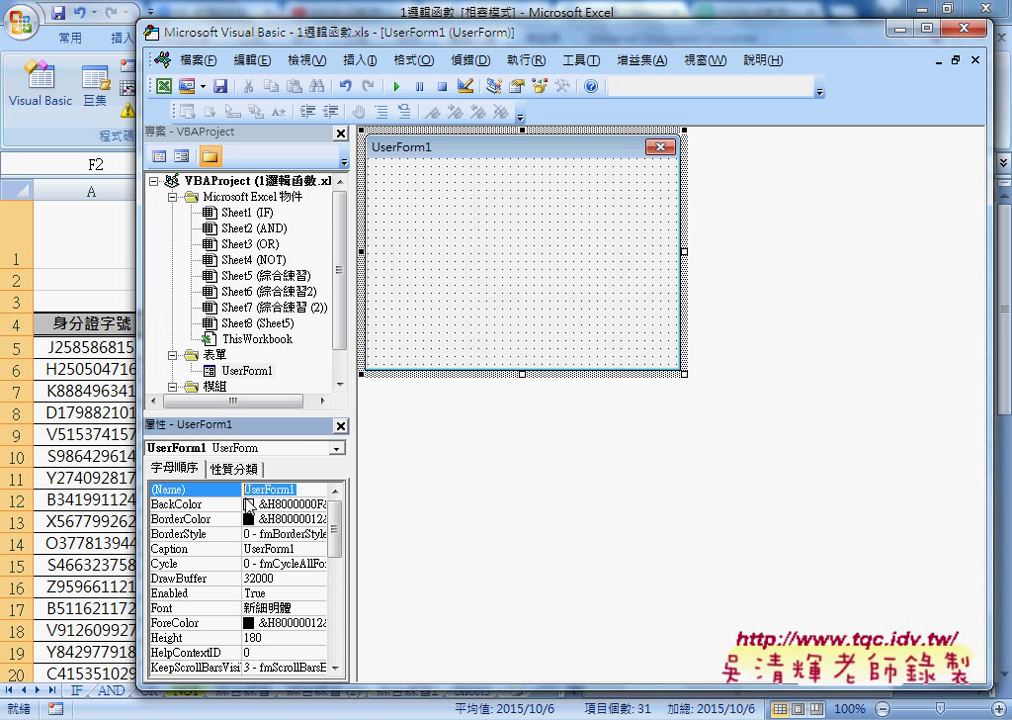
pyautogui.write('hoe')
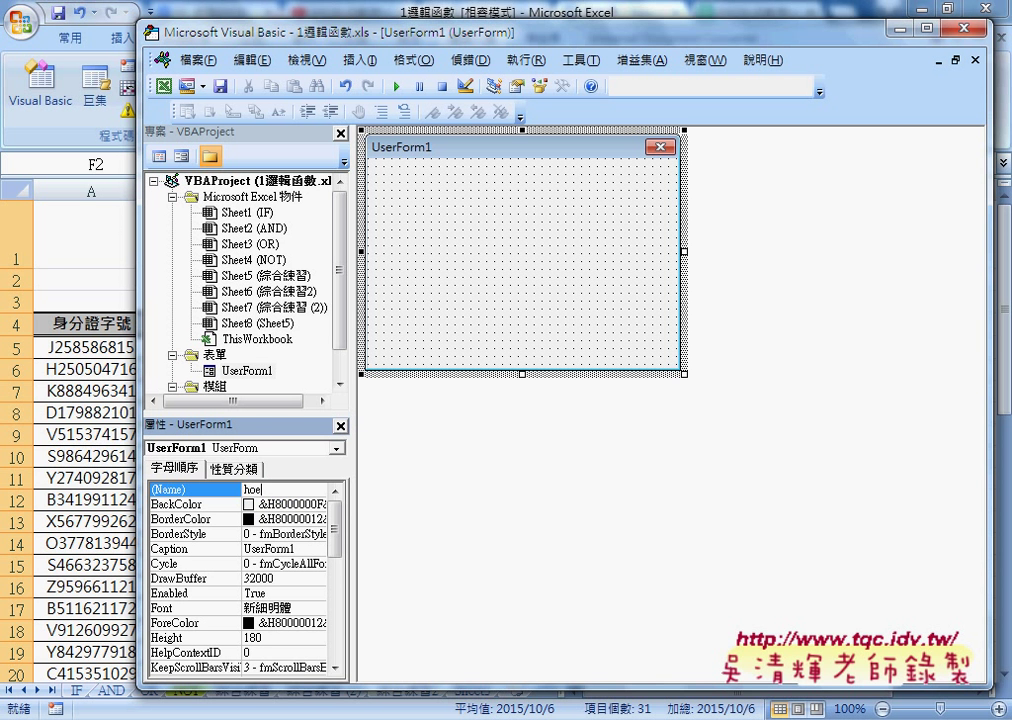
pyautogui.press('BackSpace')
pyautogui.write('me')
pyautogui.press('Return')
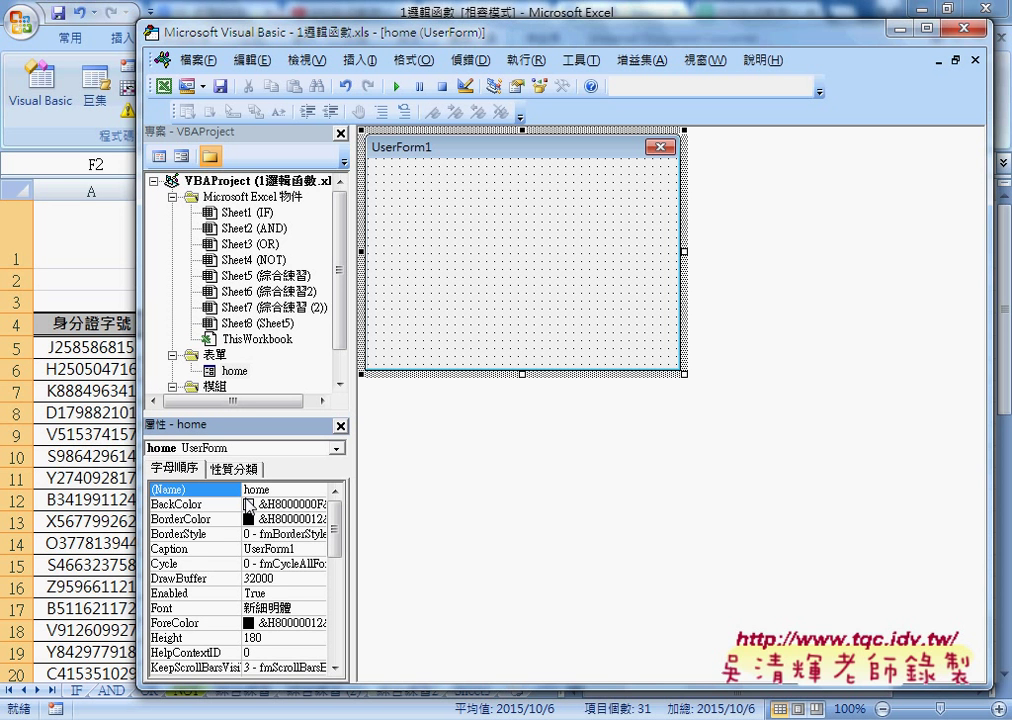
# Step: Set the form's Caption to 安養中心會員系統
pyautogui.click(222, 549)
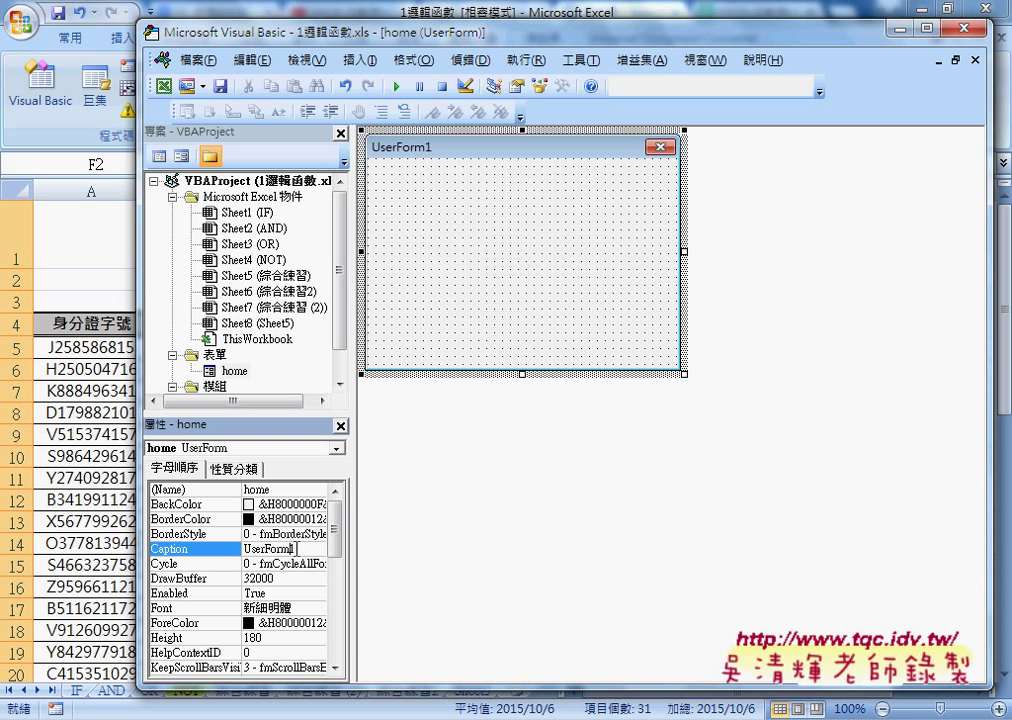
pyautogui.doubleClick(270, 549)
pyautogui.write('安養')
pyautogui.write('中心')
pyautogui.write('會')
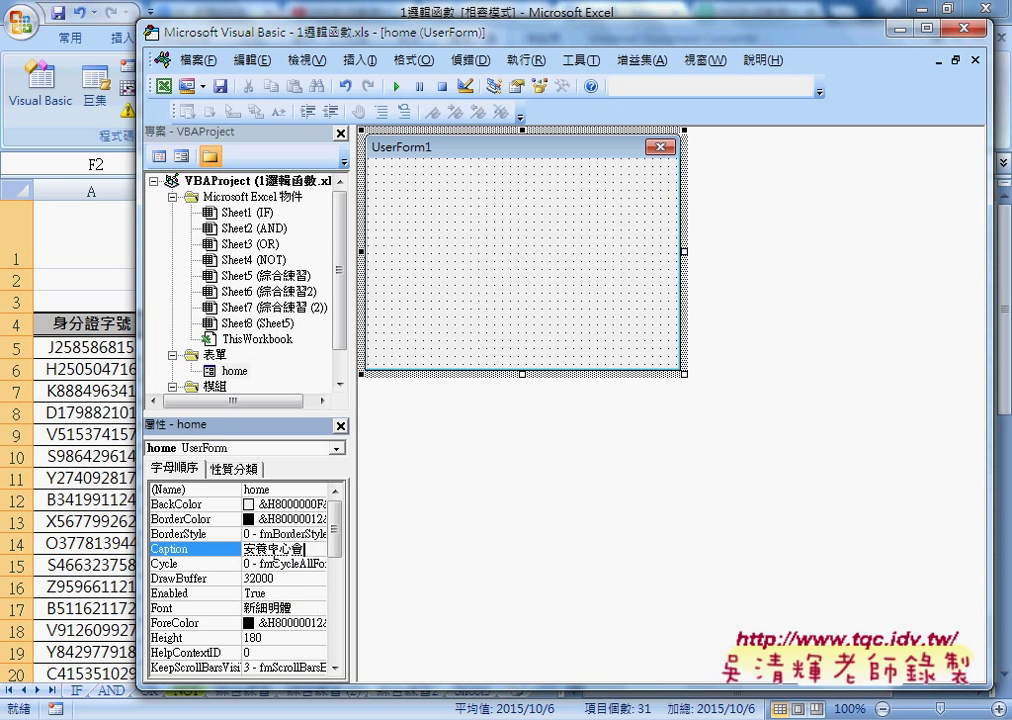
pyautogui.write('員')
pyautogui.write('系統')
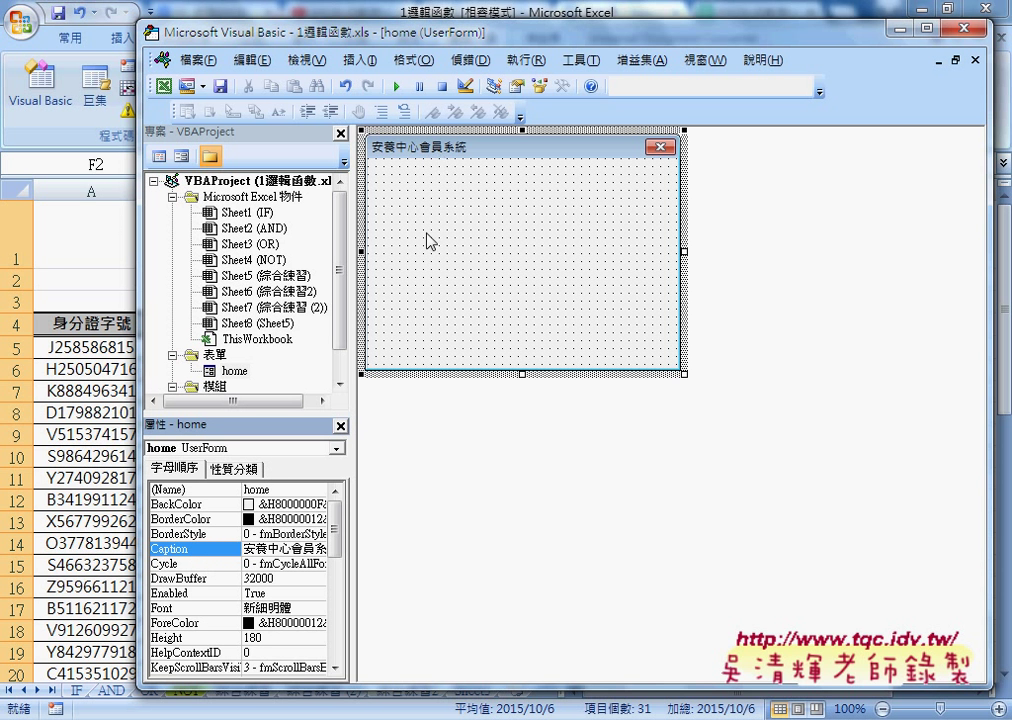
pyautogui.moveTo(516, 718)
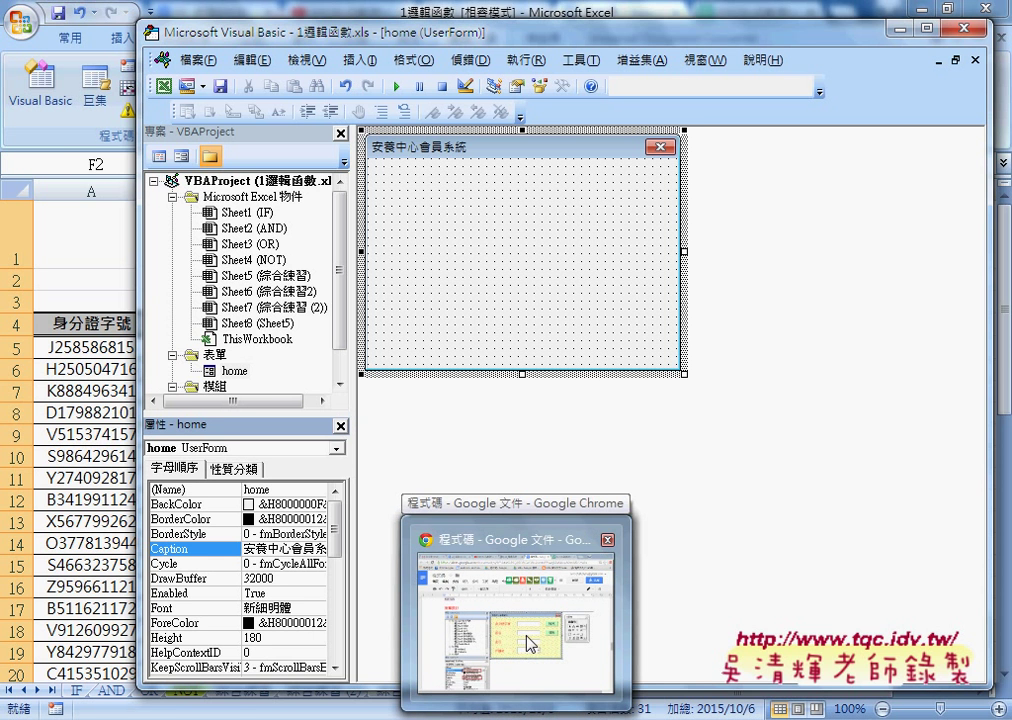
pyautogui.moveTo(421, 512)
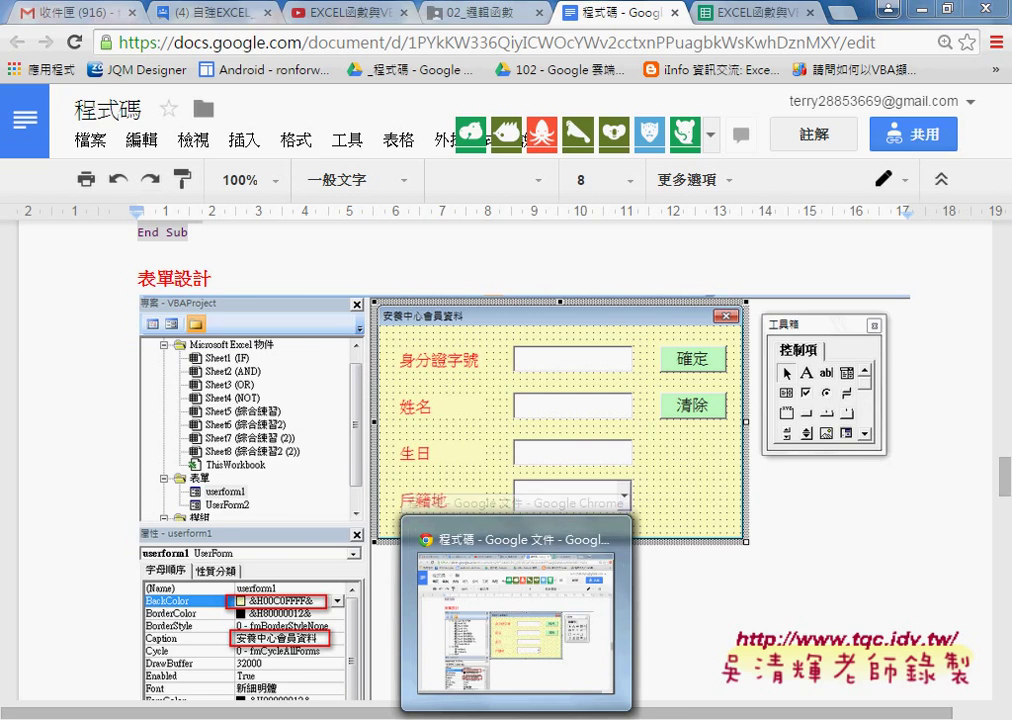
pyautogui.moveTo(637, 718)
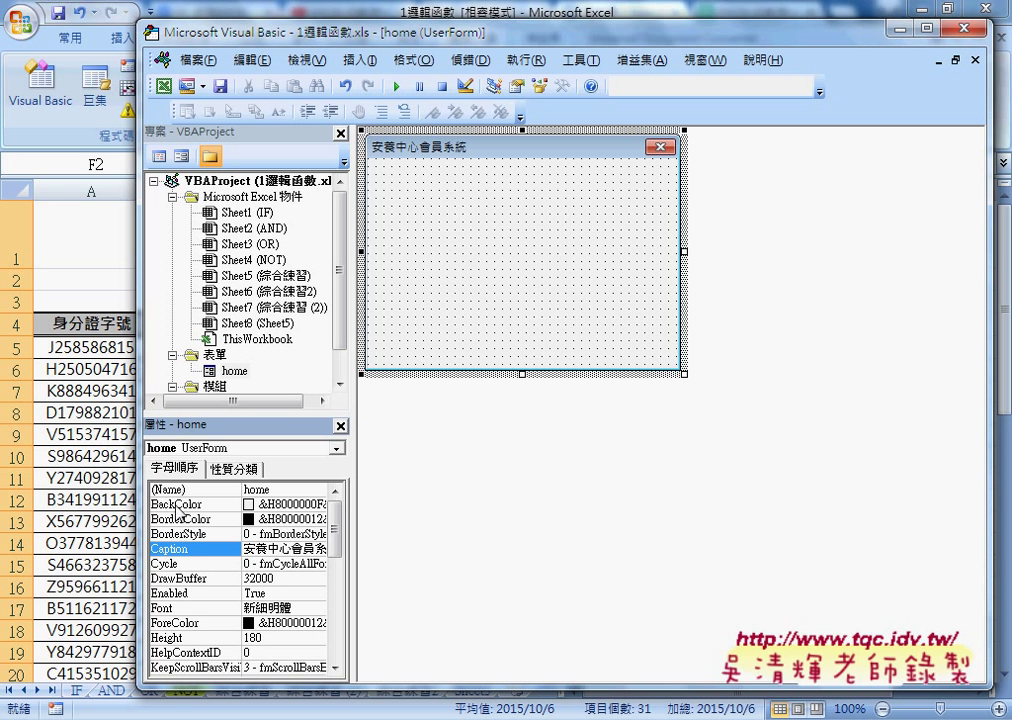
# Step: Set the form's BackColor to light yellow from the Palette and redisplay the Toolbox
pyautogui.click(157, 505)
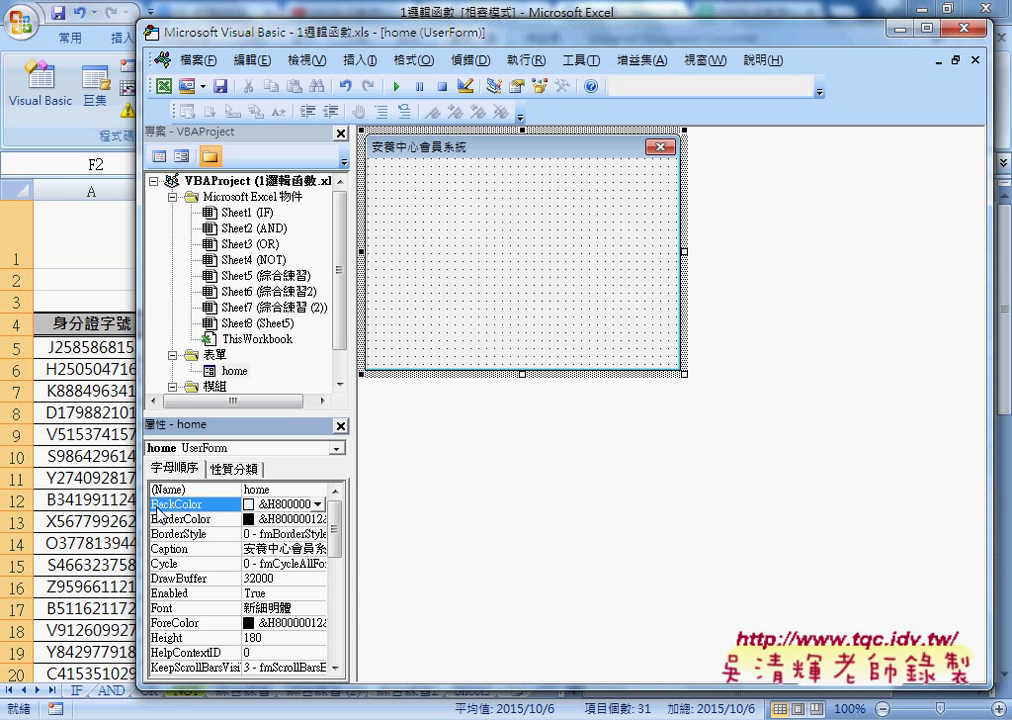
pyautogui.click(318, 504)
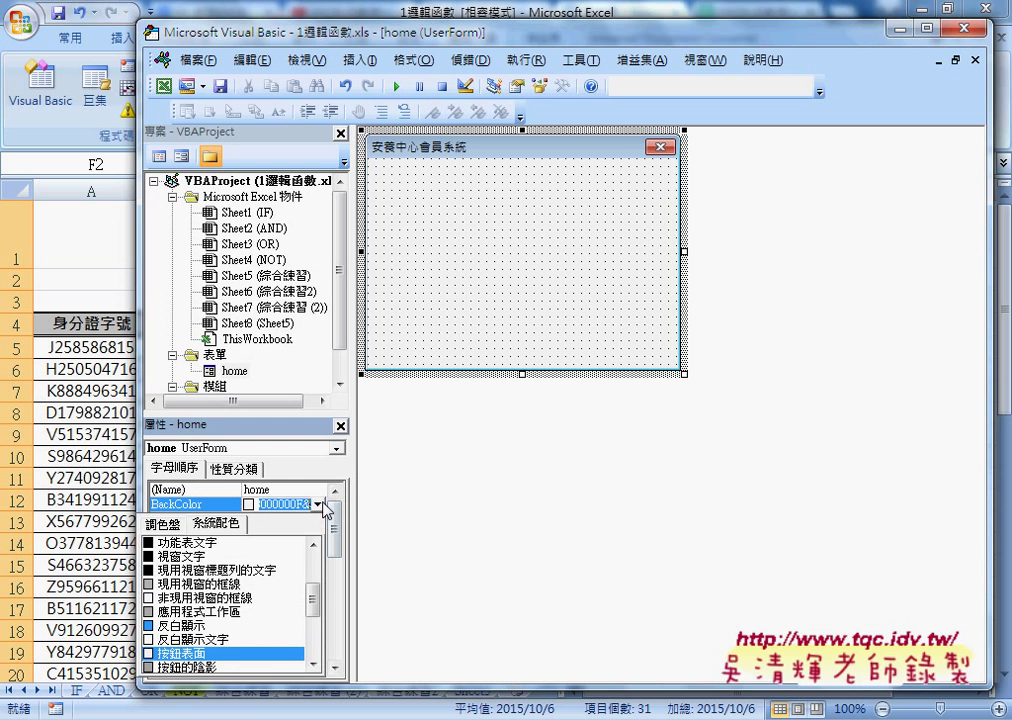
pyautogui.click(166, 524)
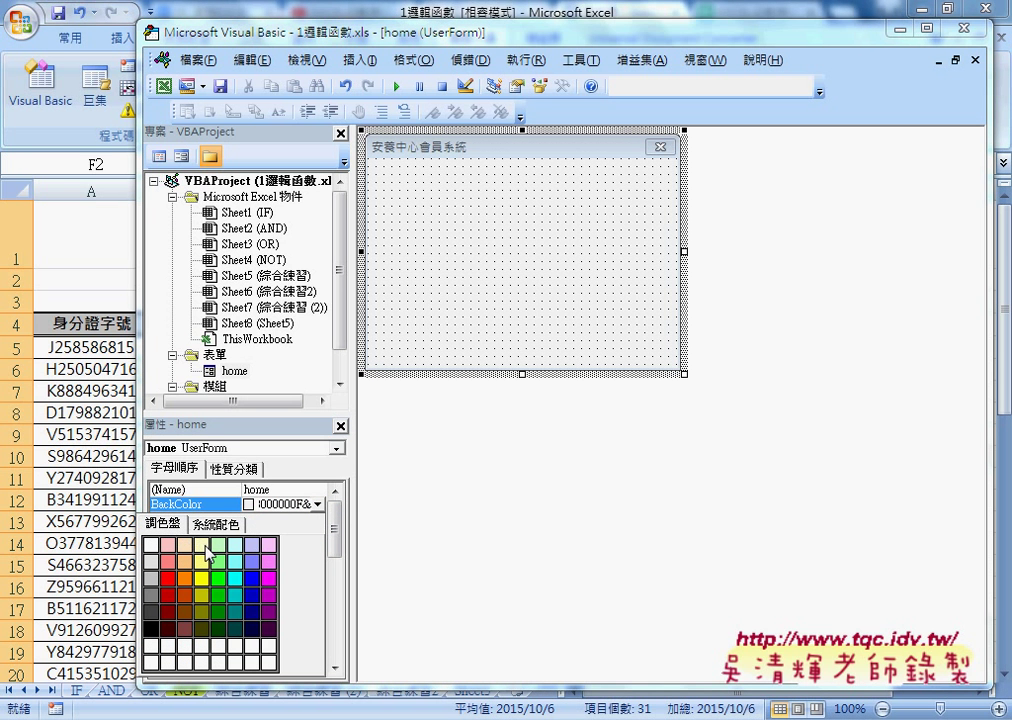
pyautogui.click(203, 546)
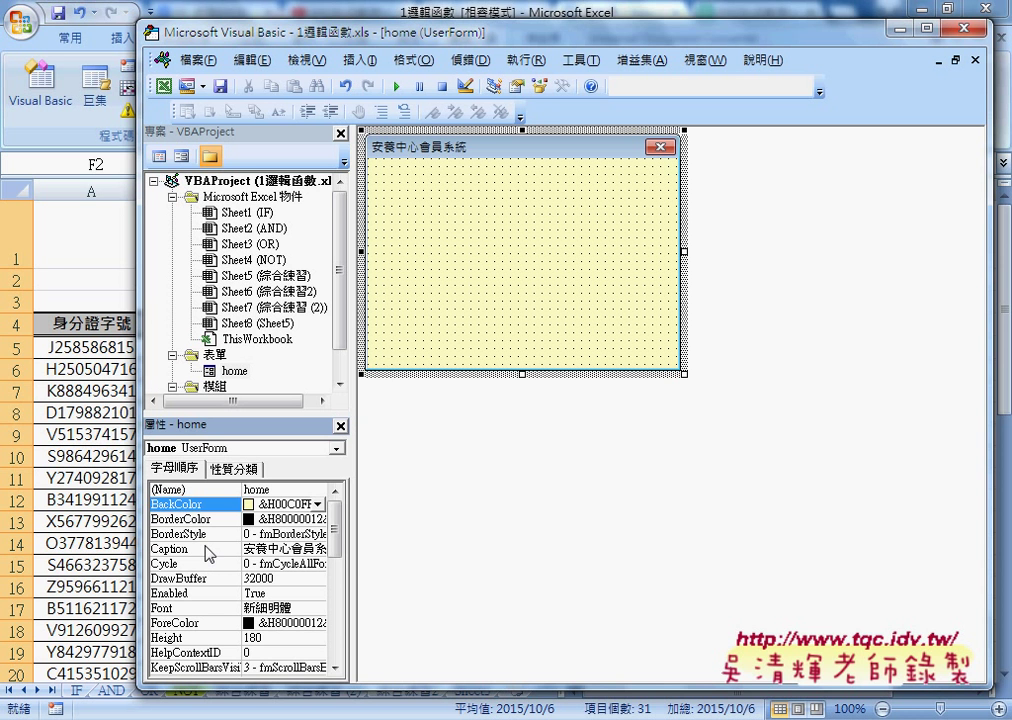
pyautogui.click(515, 262)
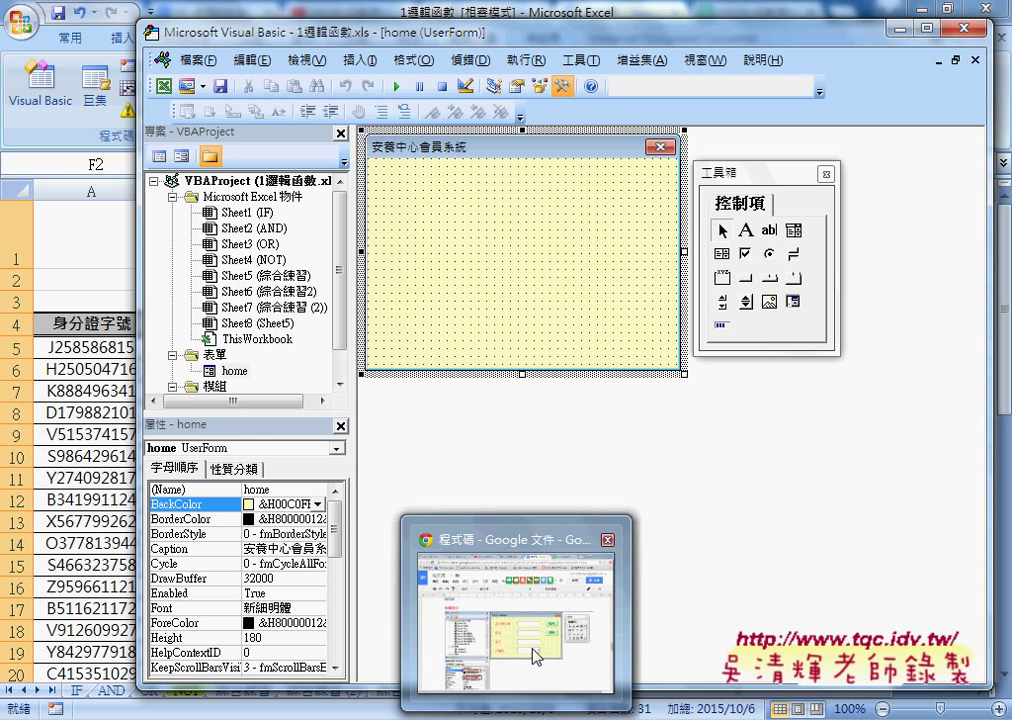
# Step: Draw a label near the form's top-left, checking the reference design in Google Docs
pyautogui.moveTo(533, 650)
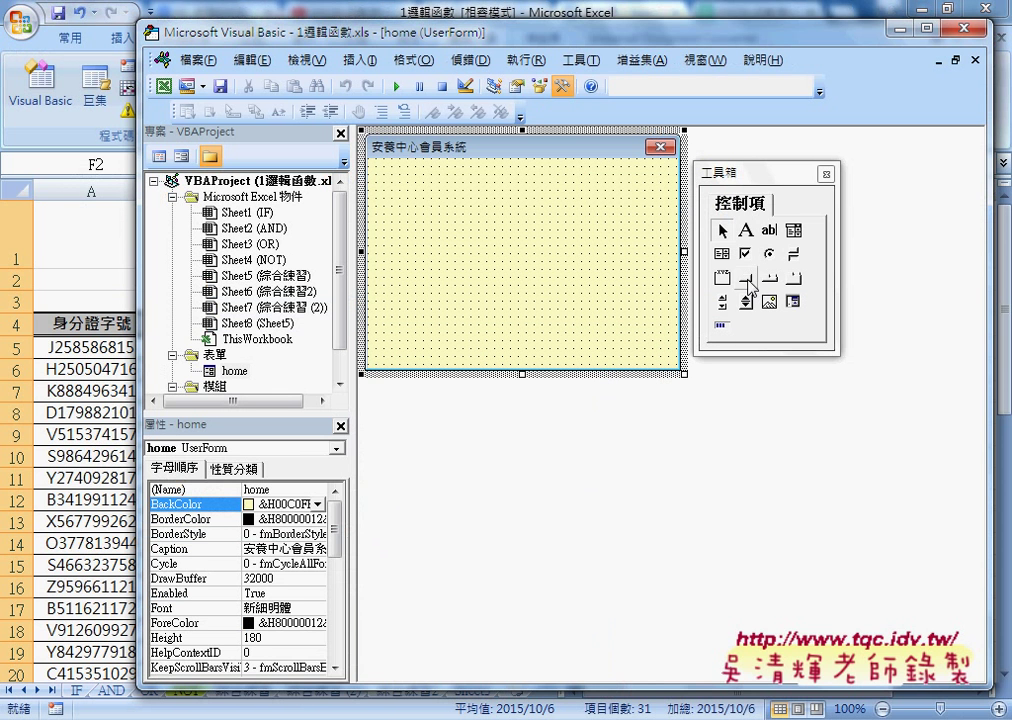
pyautogui.click(746, 232)
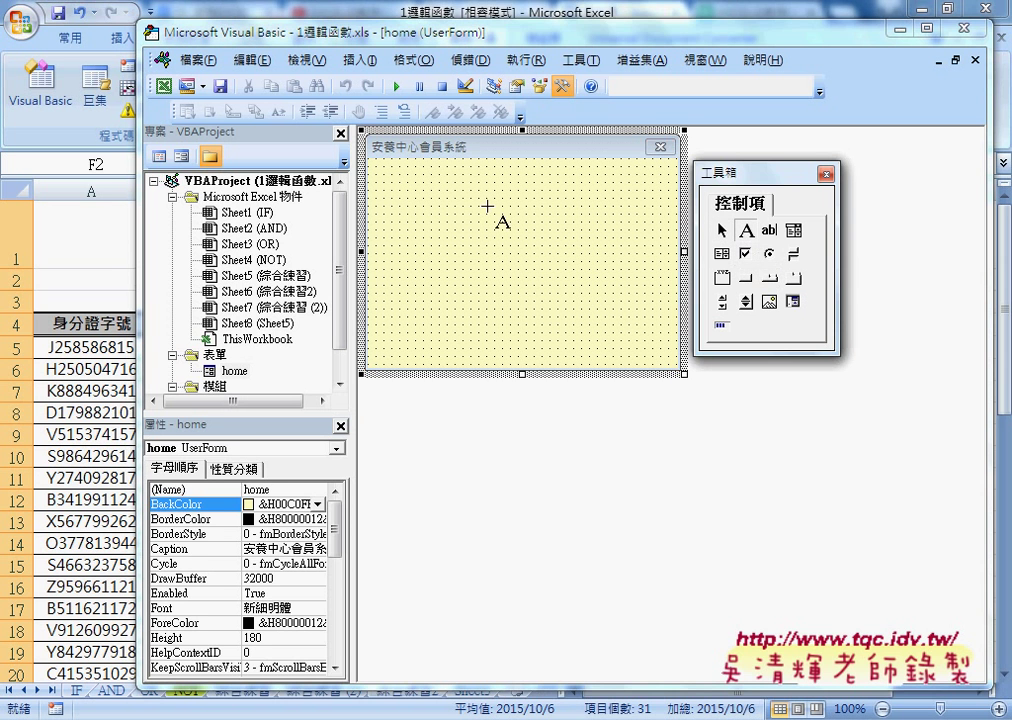
pyautogui.moveTo(384, 183); pyautogui.dragTo(505, 225)
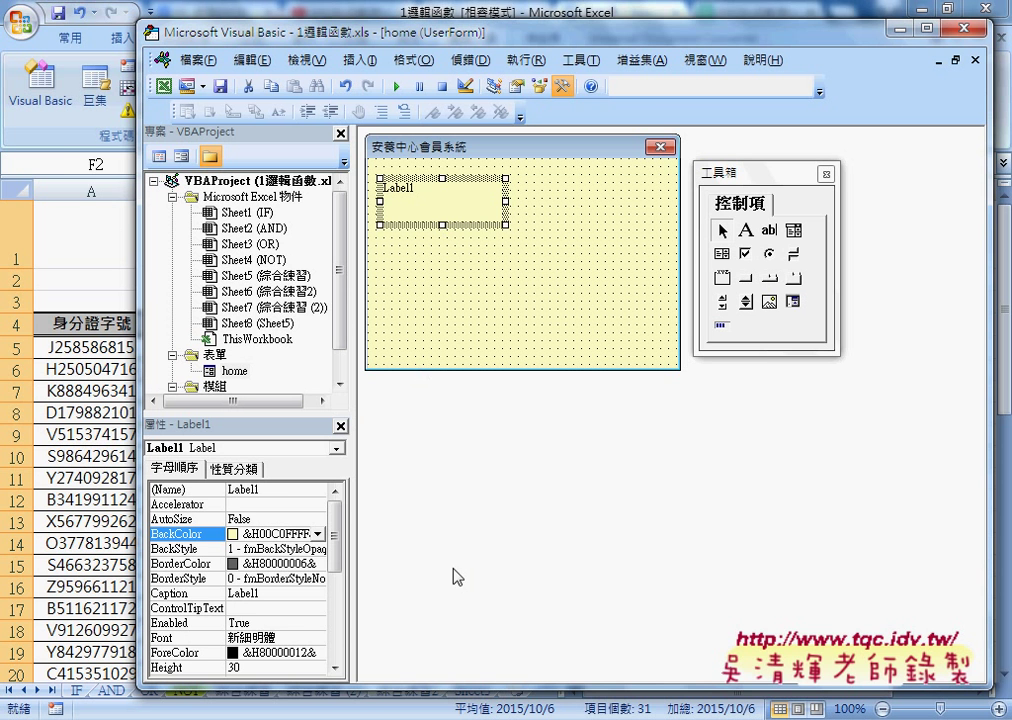
pyautogui.click(524, 540)
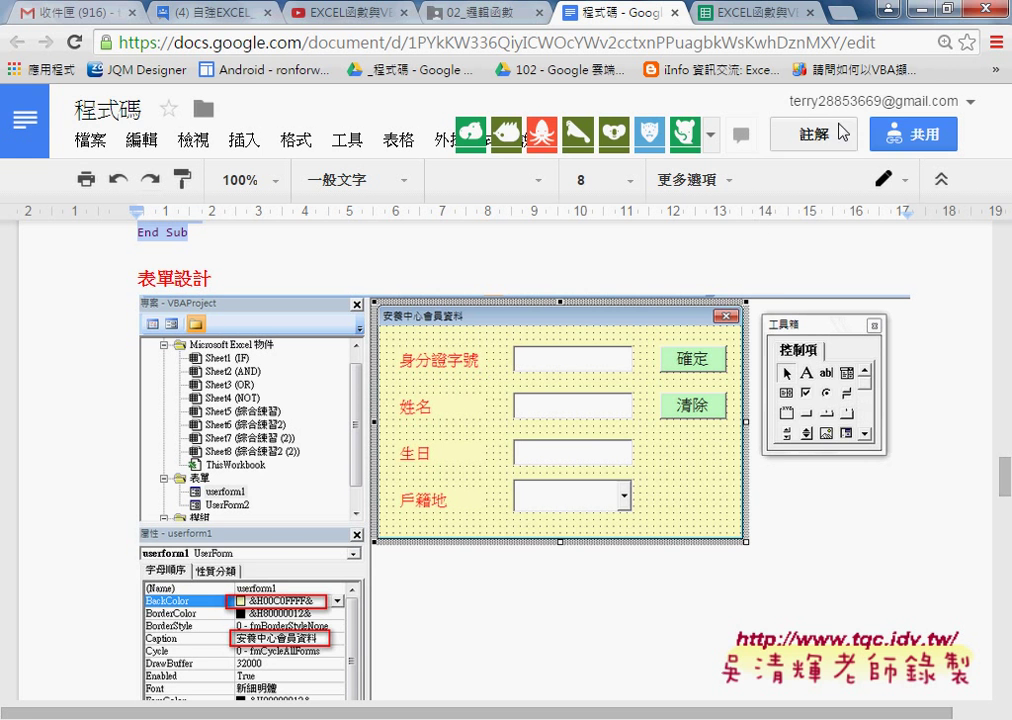
pyautogui.click(918, 12)
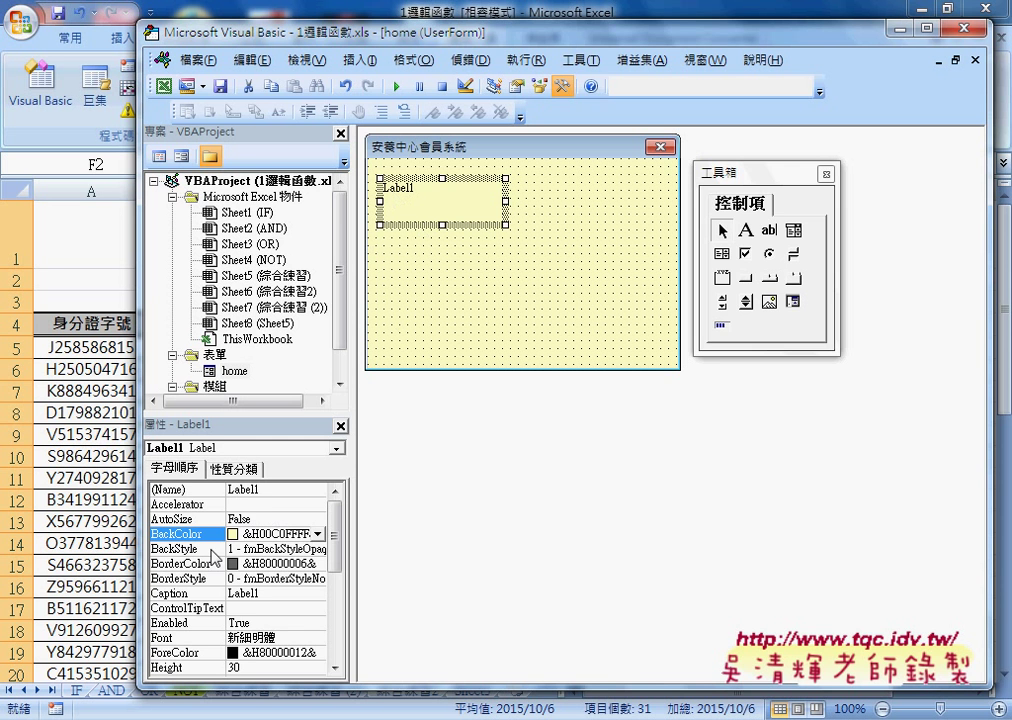
# Step: Set the label's Caption to 身分證字號, correcting the first character to 身
pyautogui.click(185, 593)
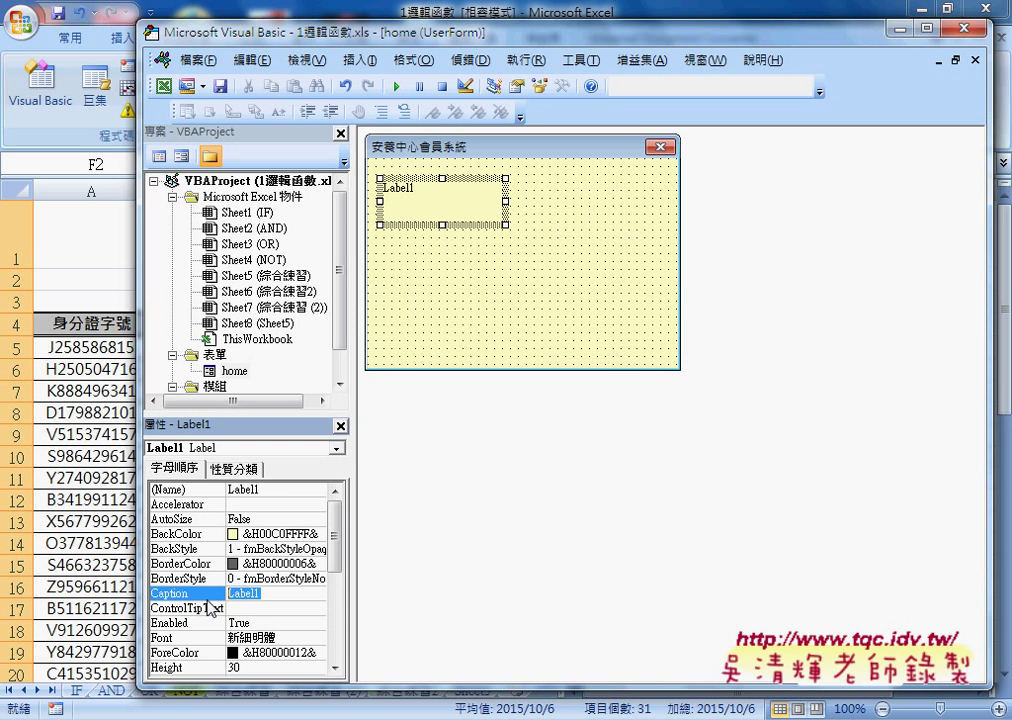
pyautogui.write('慕')
pyautogui.write('分')
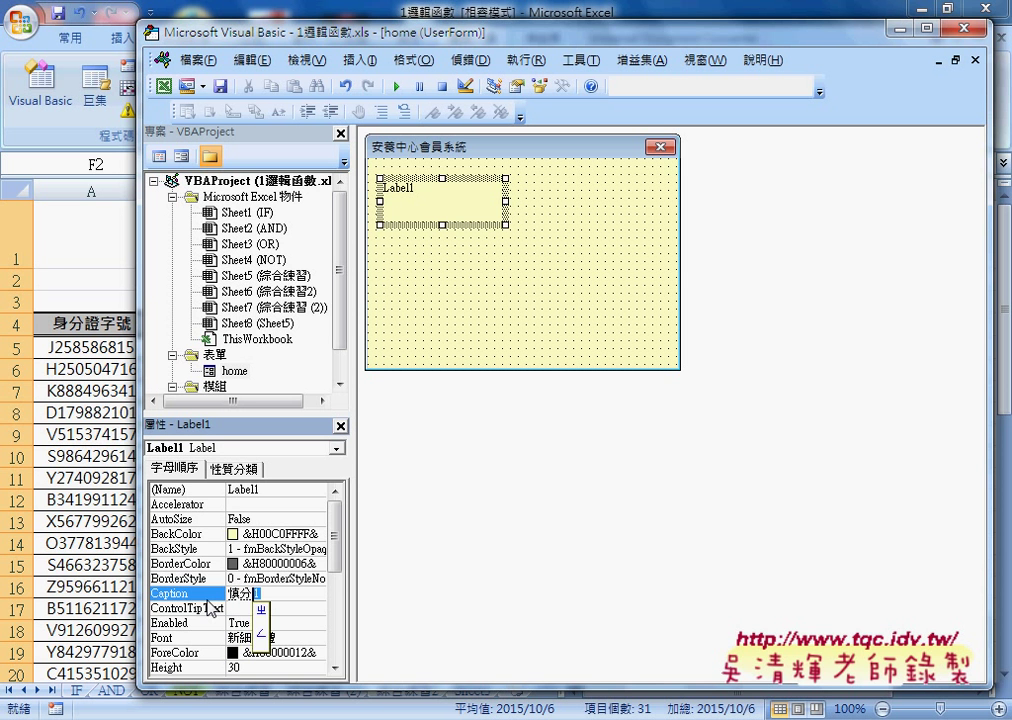
pyautogui.write('ㄓ證字')
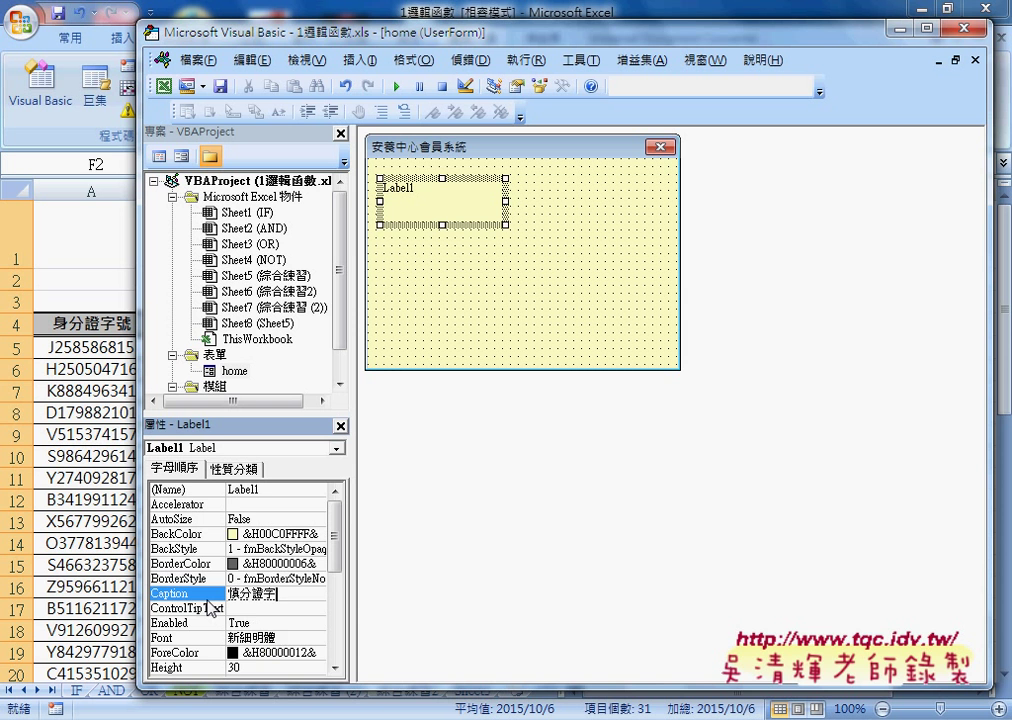
pyautogui.write('號')
pyautogui.press('Home')
pyautogui.press('Down')
pyautogui.press('Return')
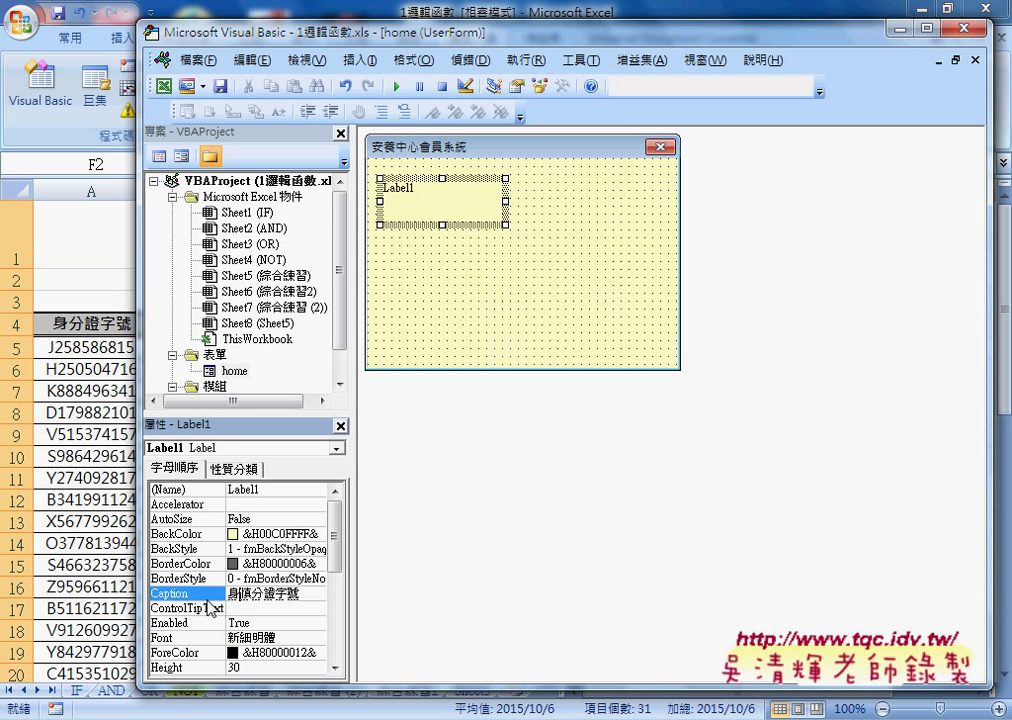
pyautogui.press('Return')
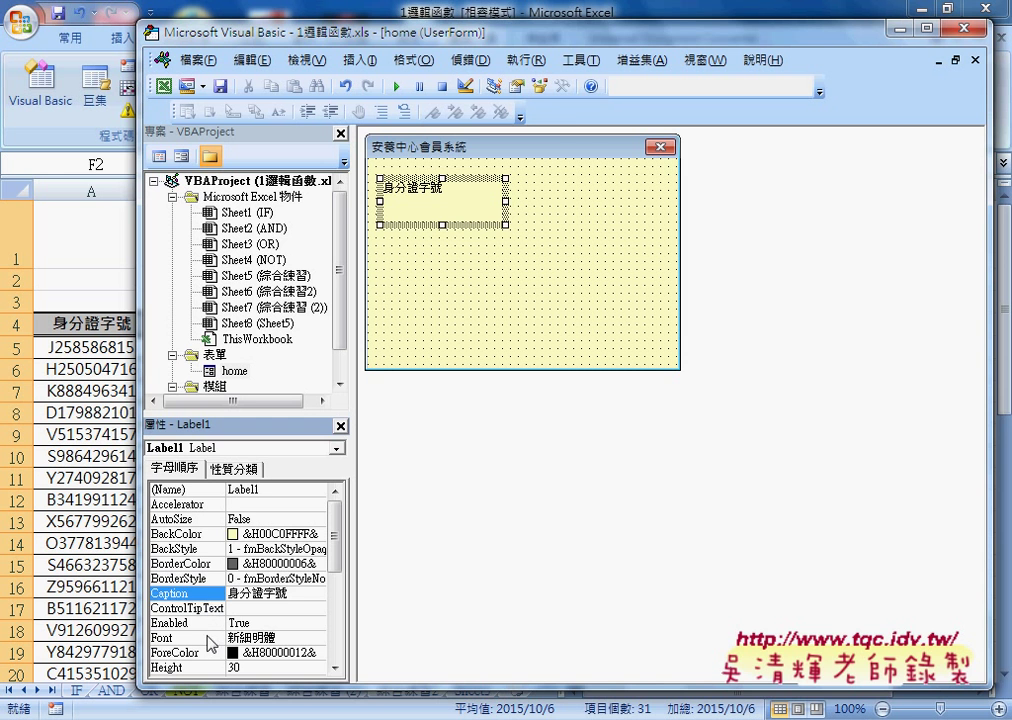
# Step: Give the 身分證字號 label font size 12 and shorten its height to 18
pyautogui.click(166, 638)
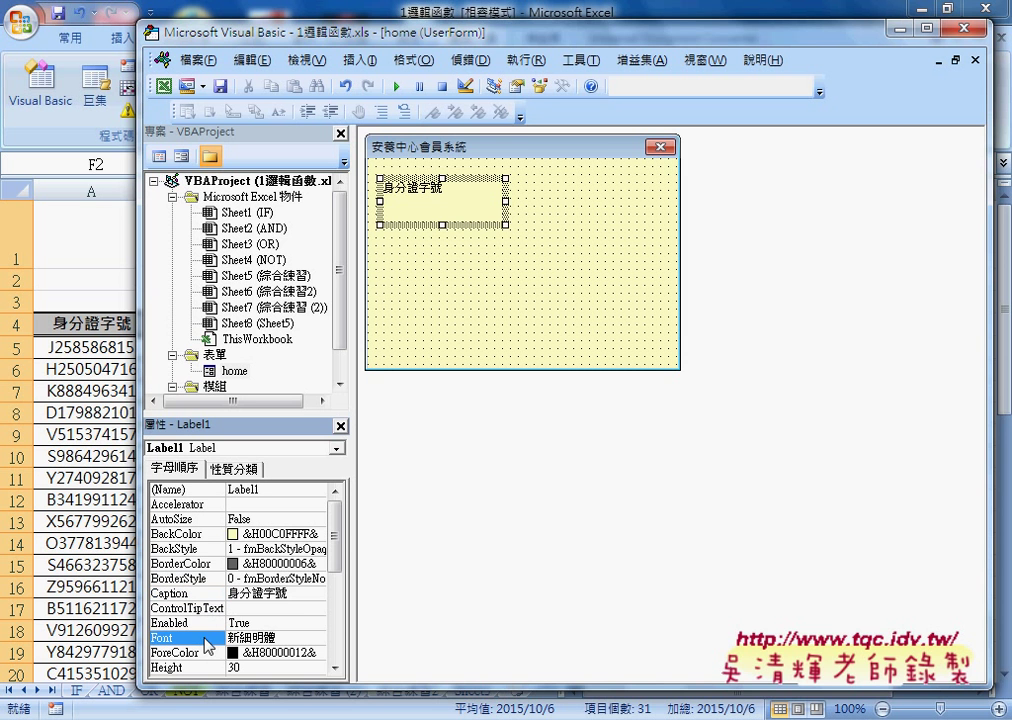
pyautogui.click(317, 638)
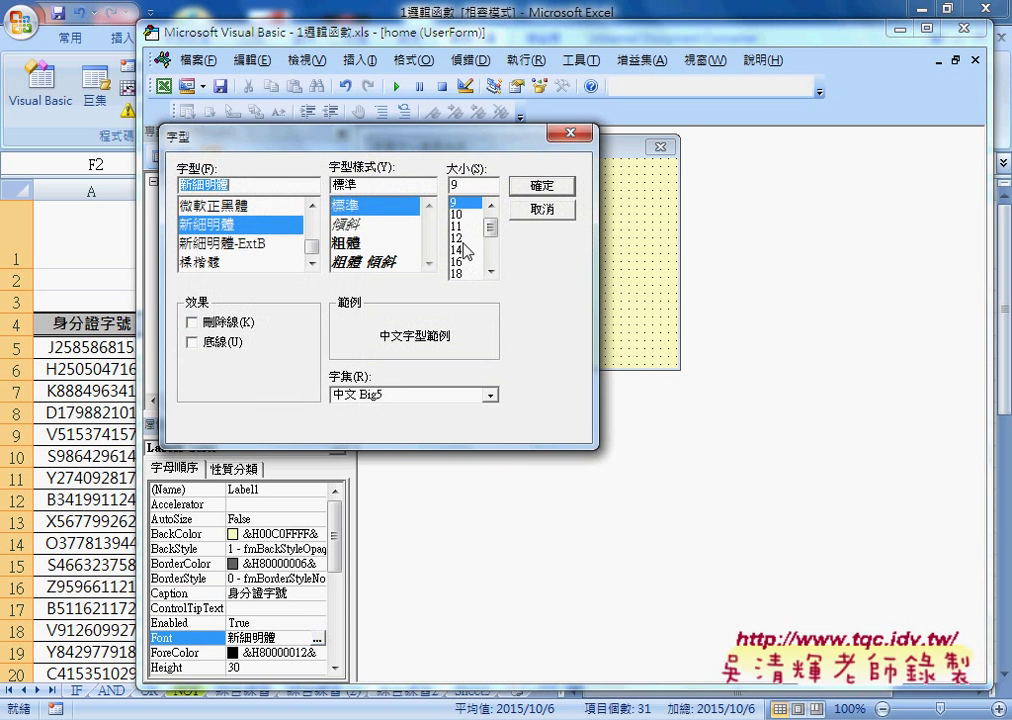
pyautogui.click(457, 238)
pyautogui.click(560, 187)
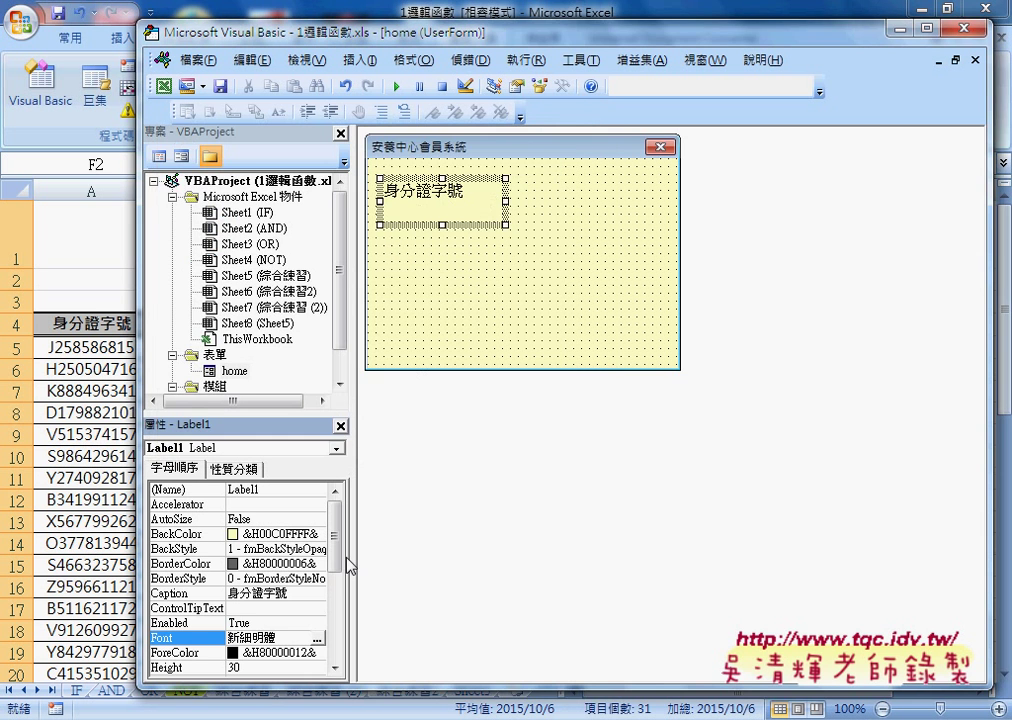
pyautogui.click(317, 638)
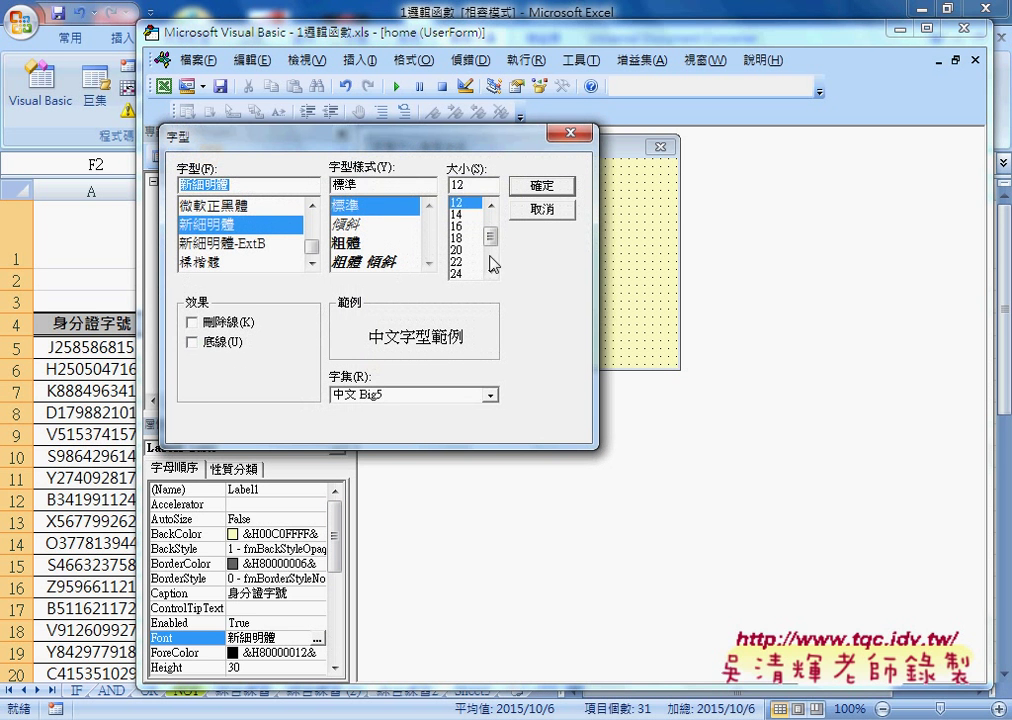
pyautogui.click(541, 186)
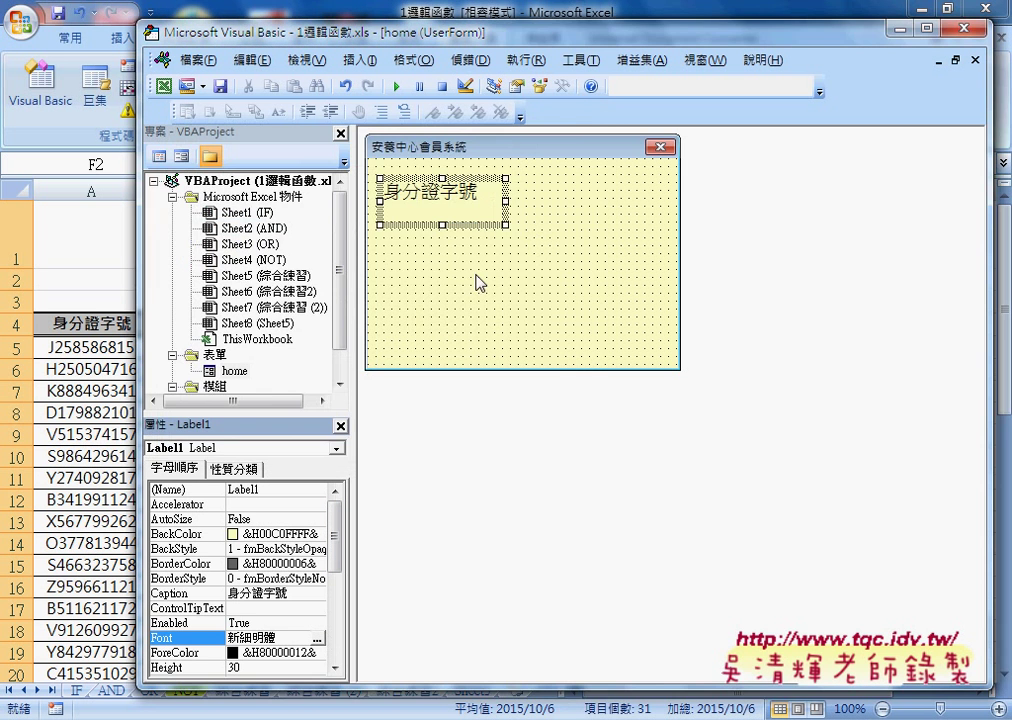
pyautogui.moveTo(402, 226); pyautogui.dragTo(402, 210)
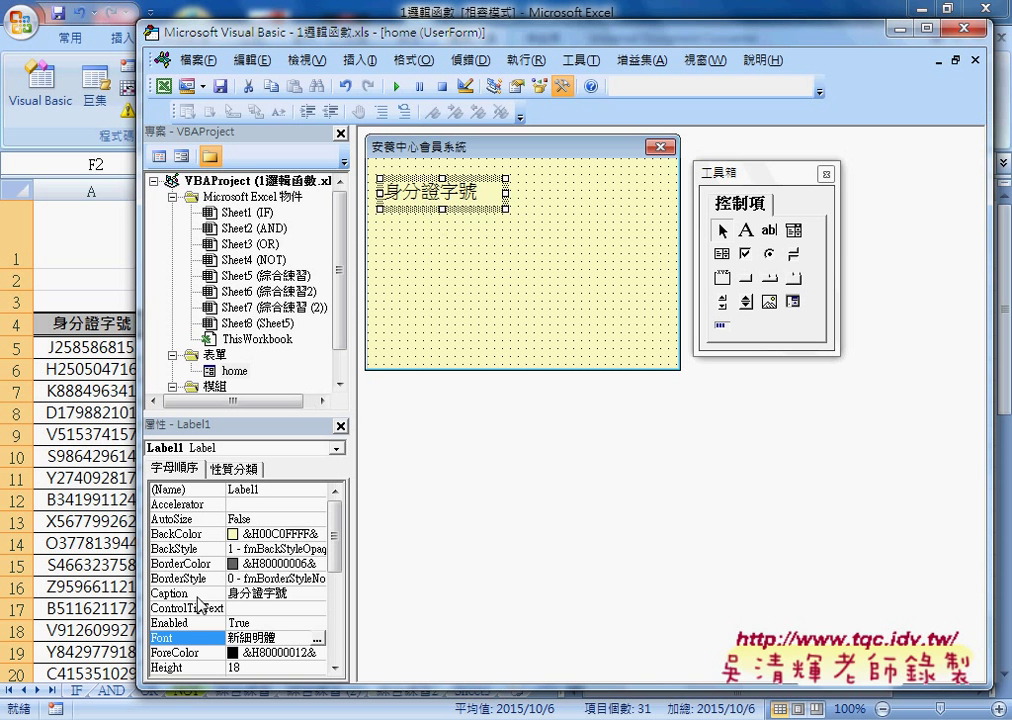
# Step: Set the label's ForeColor to red from the Palette
pyautogui.click(186, 653)
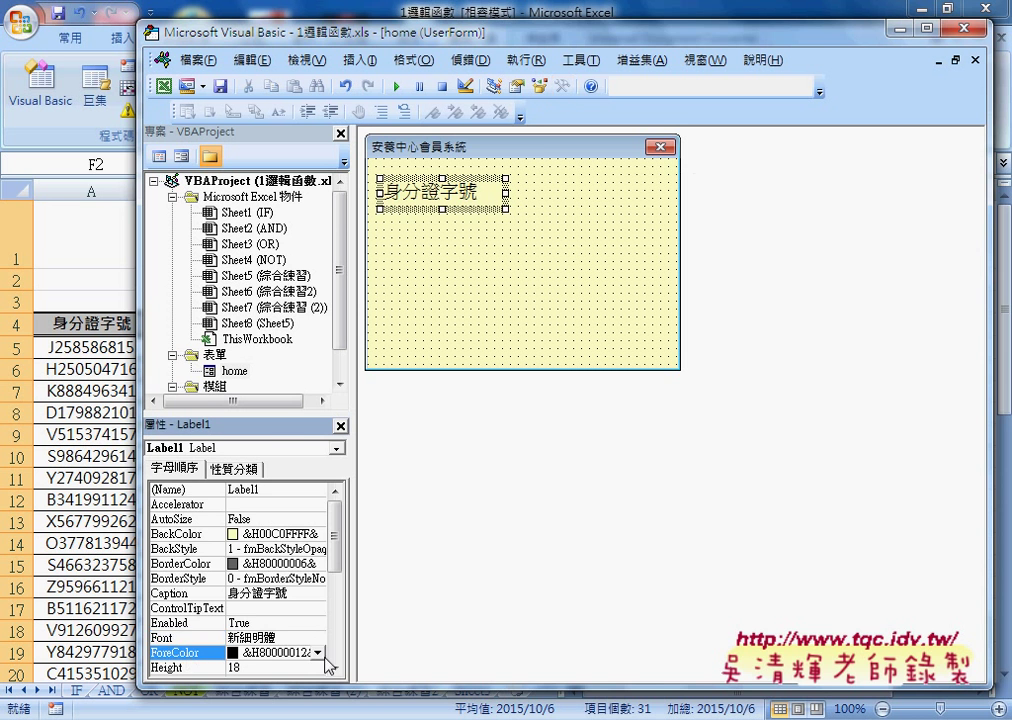
pyautogui.click(320, 653)
pyautogui.click(163, 492)
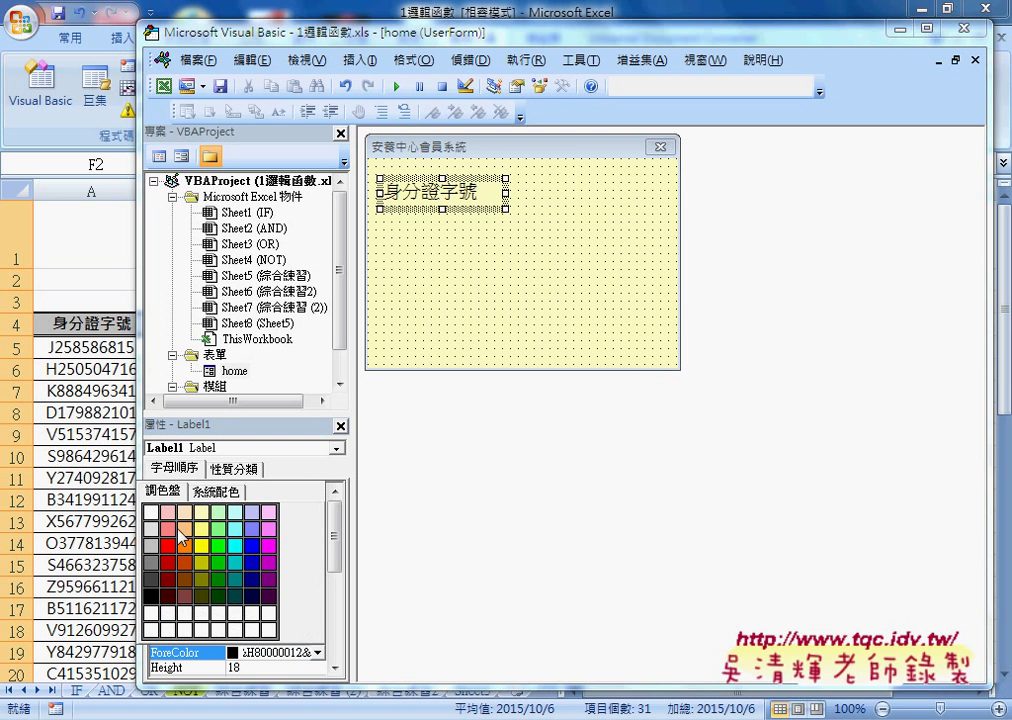
pyautogui.click(169, 549)
# Step: Copy the red label into a stack of four down the form and select them all
pyautogui.click(527, 281)
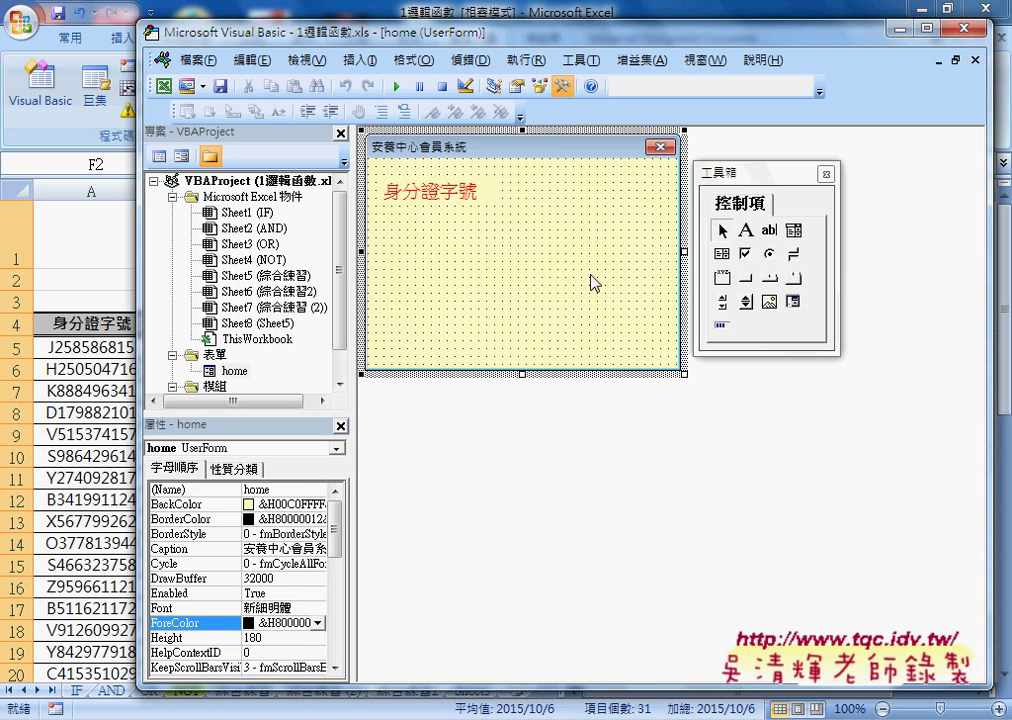
pyautogui.moveTo(436, 208)
pyautogui.mouseDown()
pyautogui.moveTo(432, 285)
pyautogui.moveTo(445, 321)
pyautogui.mouseUp()
pyautogui.moveTo(376, 170); pyautogui.dragTo(530, 352)
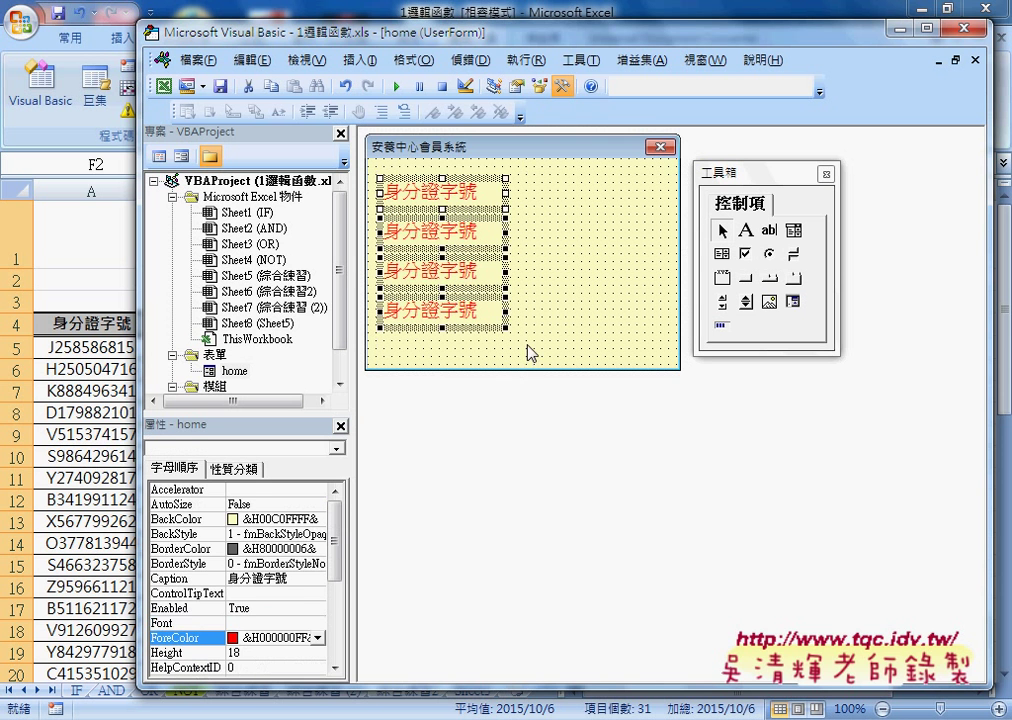
# Step: Align the four labels' left edges and make their vertical spacing equal
pyautogui.click(428, 60)
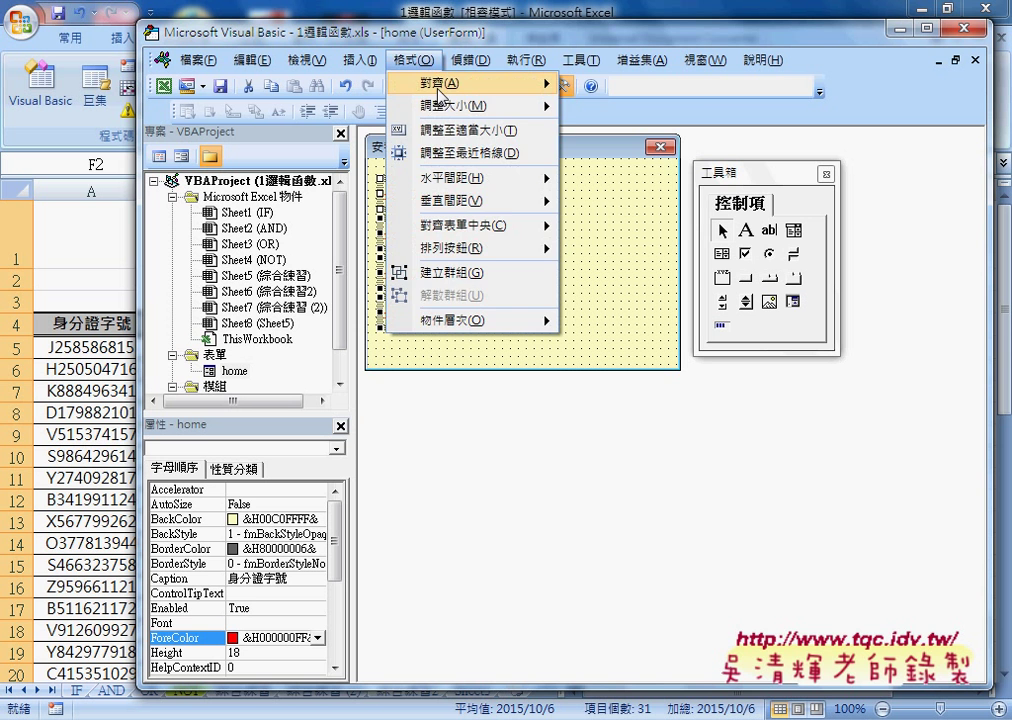
pyautogui.moveTo(510, 83)
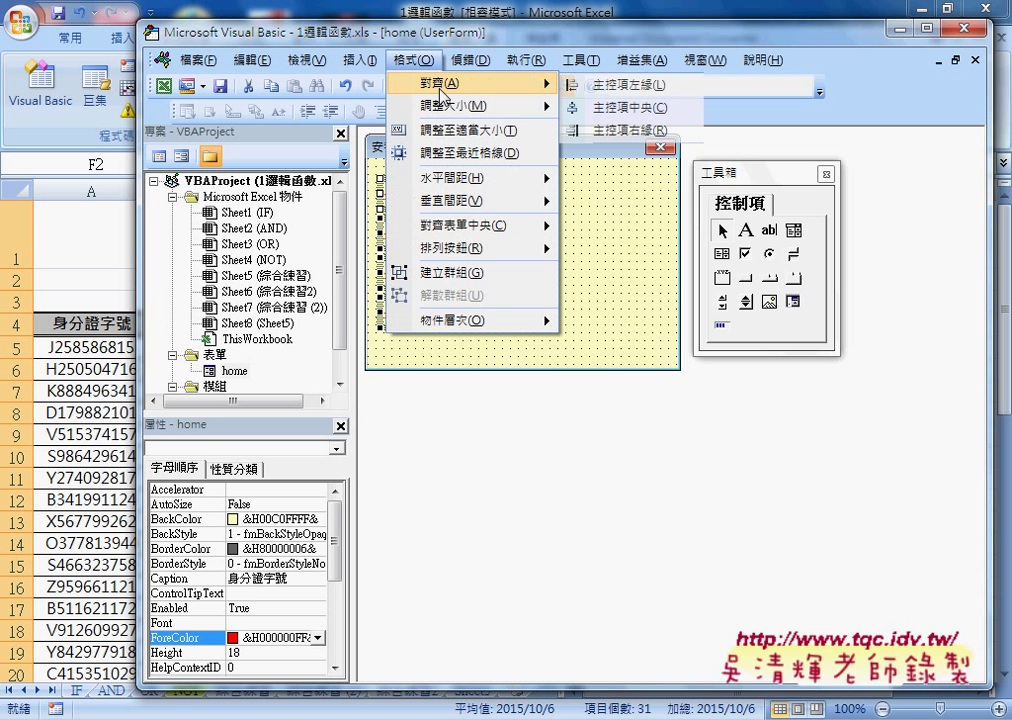
pyautogui.click(621, 86)
pyautogui.click(408, 60)
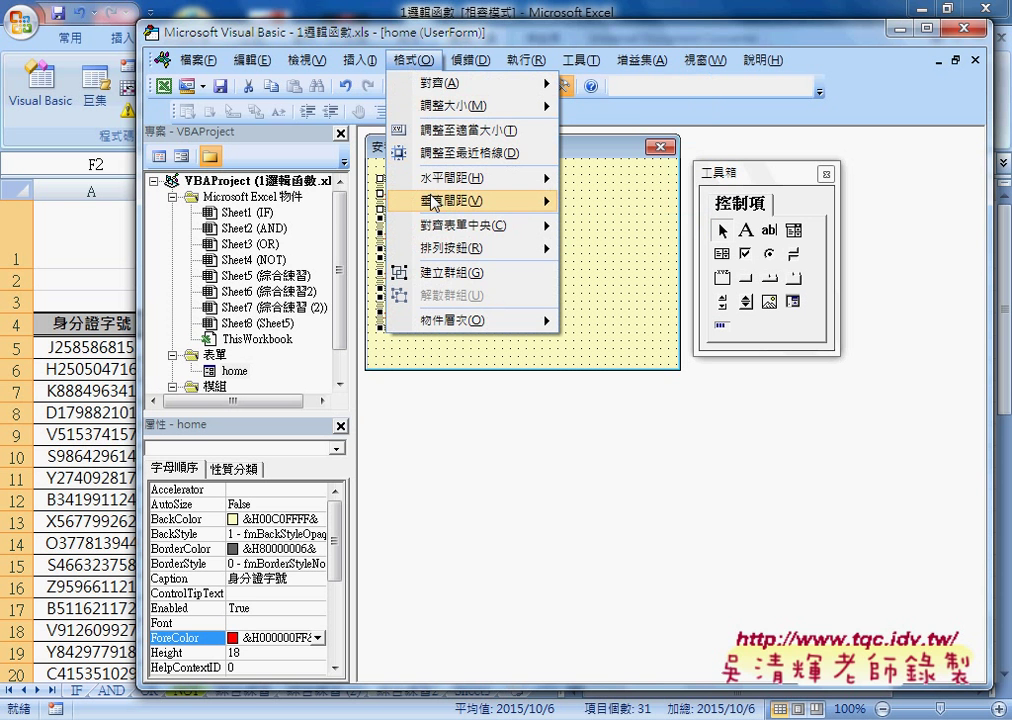
pyautogui.moveTo(433, 203)
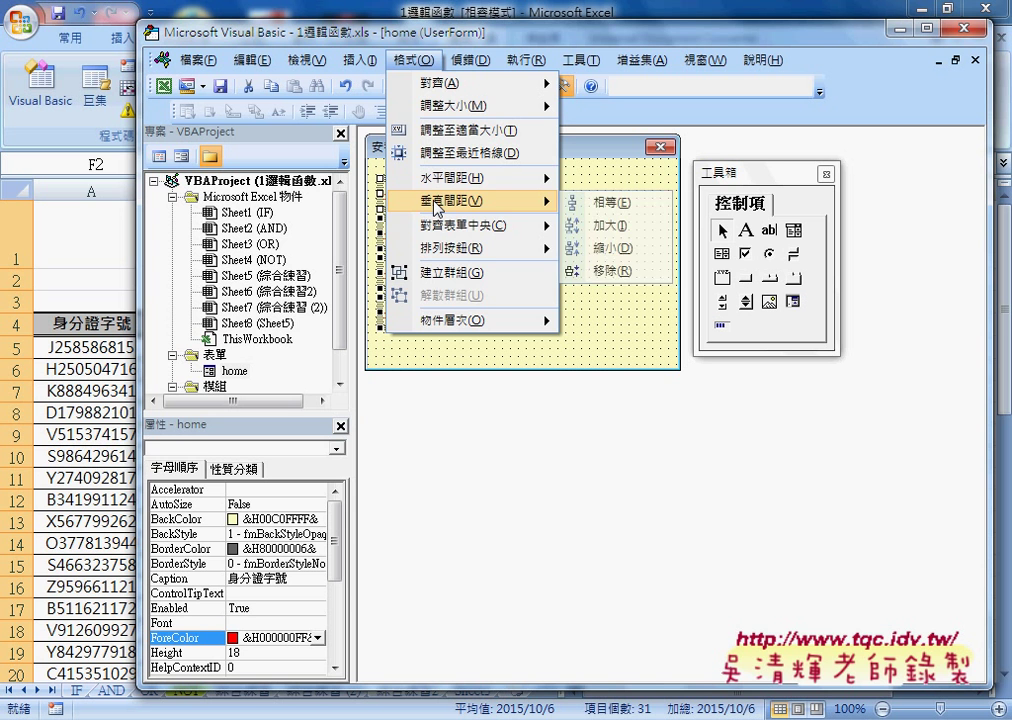
pyautogui.click(614, 211)
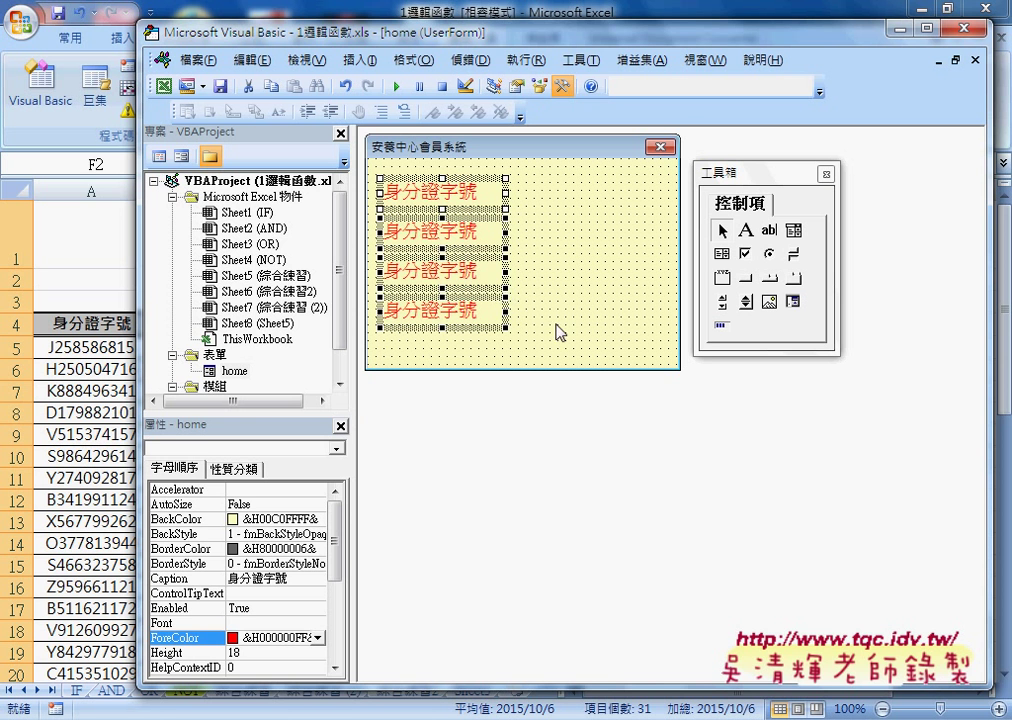
# Step: Draw a text box beside the first 身分證字號 label and widen it slightly
pyautogui.click(583, 273)
pyautogui.click(459, 235)
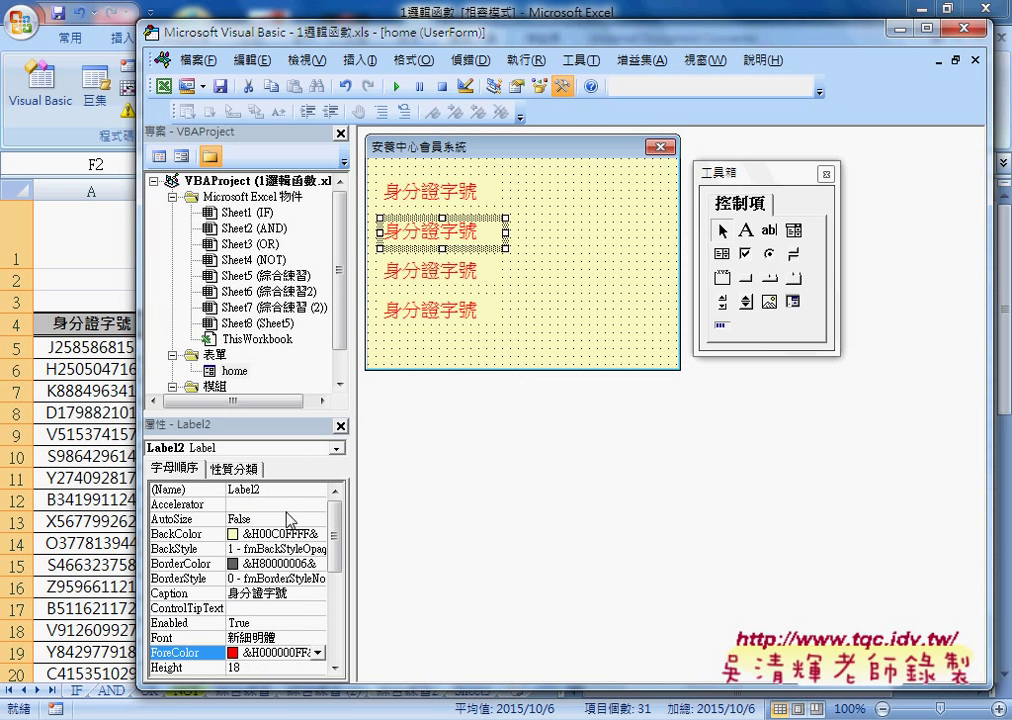
pyautogui.moveTo(778, 182); pyautogui.dragTo(806, 165)
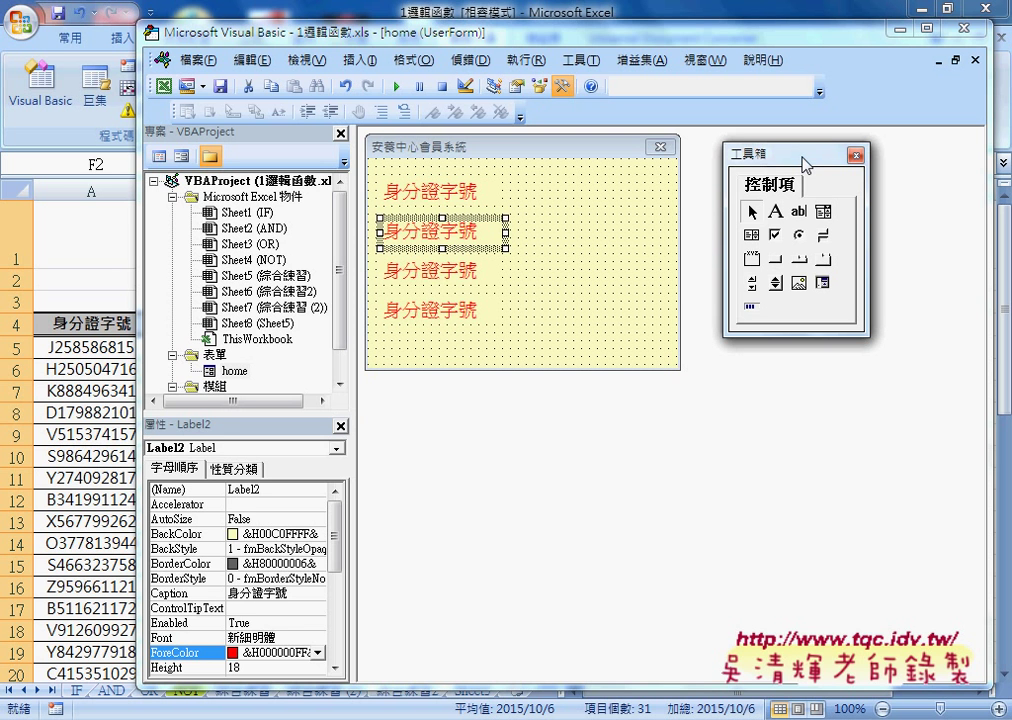
pyautogui.click(800, 212)
pyautogui.moveTo(510, 182)
pyautogui.mouseDown()
pyautogui.moveTo(543, 205)
pyautogui.moveTo(623, 215)
pyautogui.mouseUp()
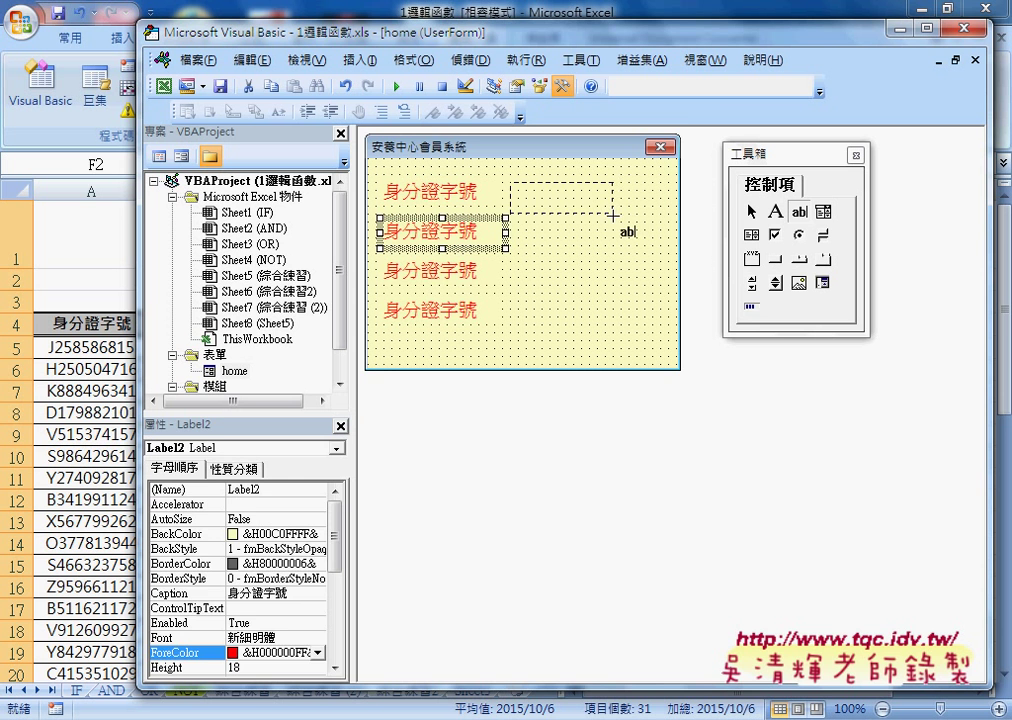
pyautogui.moveTo(623, 215); pyautogui.dragTo(623, 215)
pyautogui.click(678, 265)
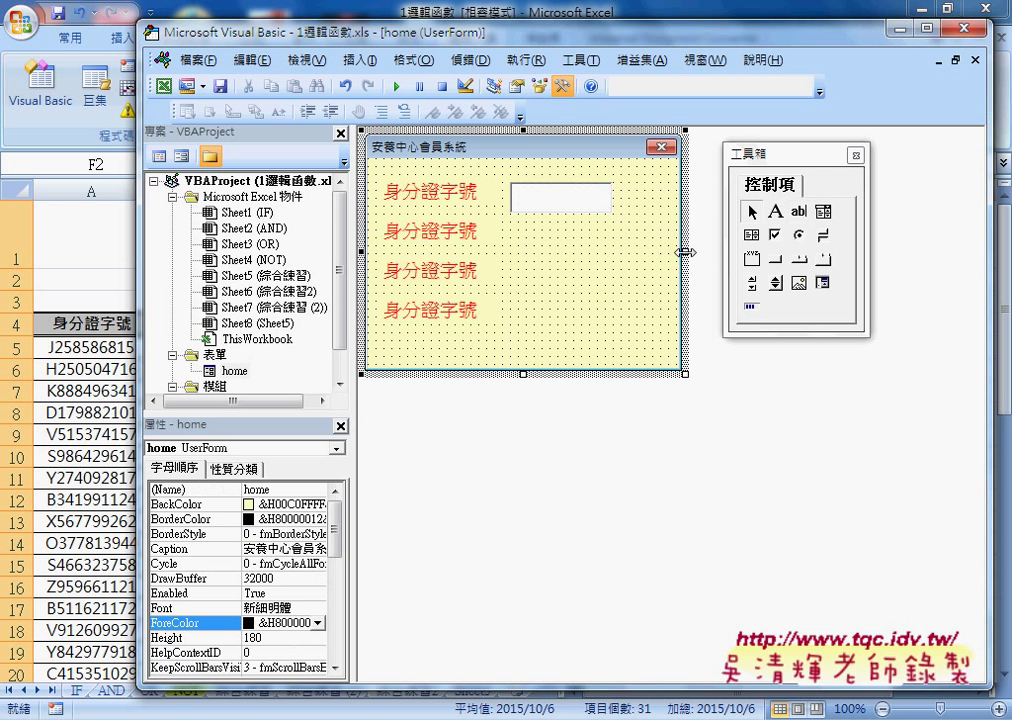
pyautogui.click(606, 201)
pyautogui.moveTo(616, 197); pyautogui.dragTo(632, 197)
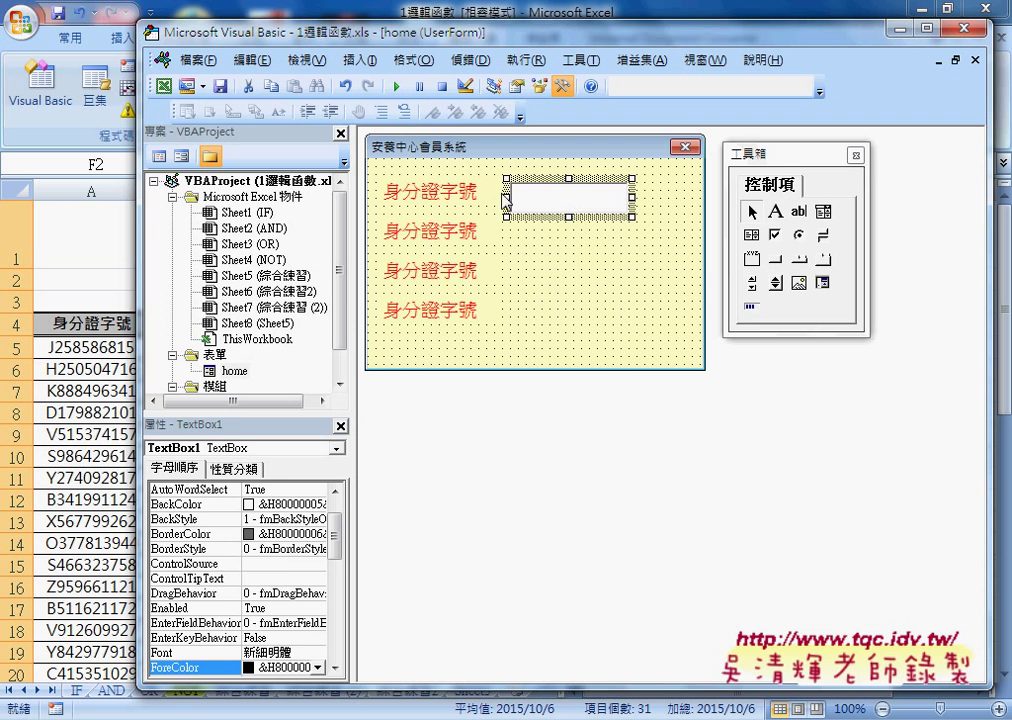
# Step: Select the first label and its text box together
pyautogui.click(455, 198)
pyautogui.click(527, 205)
pyautogui.click(384, 183)
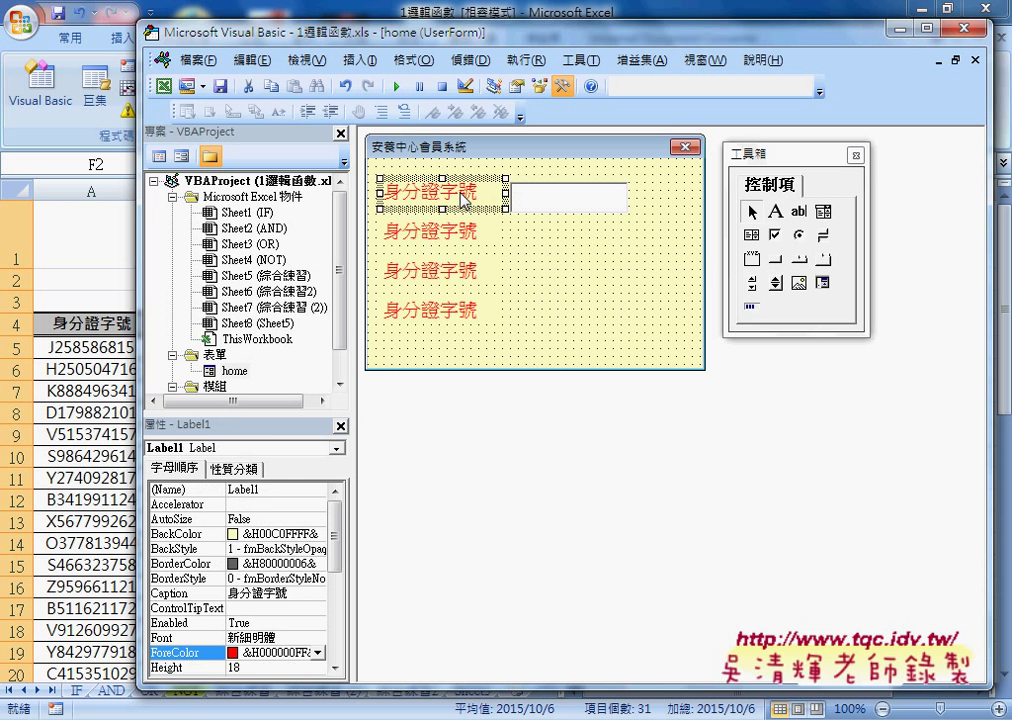
pyautogui.press('Tab')
pyautogui.moveTo(377, 171)
pyautogui.mouseDown()
pyautogui.moveTo(649, 231)
pyautogui.moveTo(652, 214)
pyautogui.mouseUp()
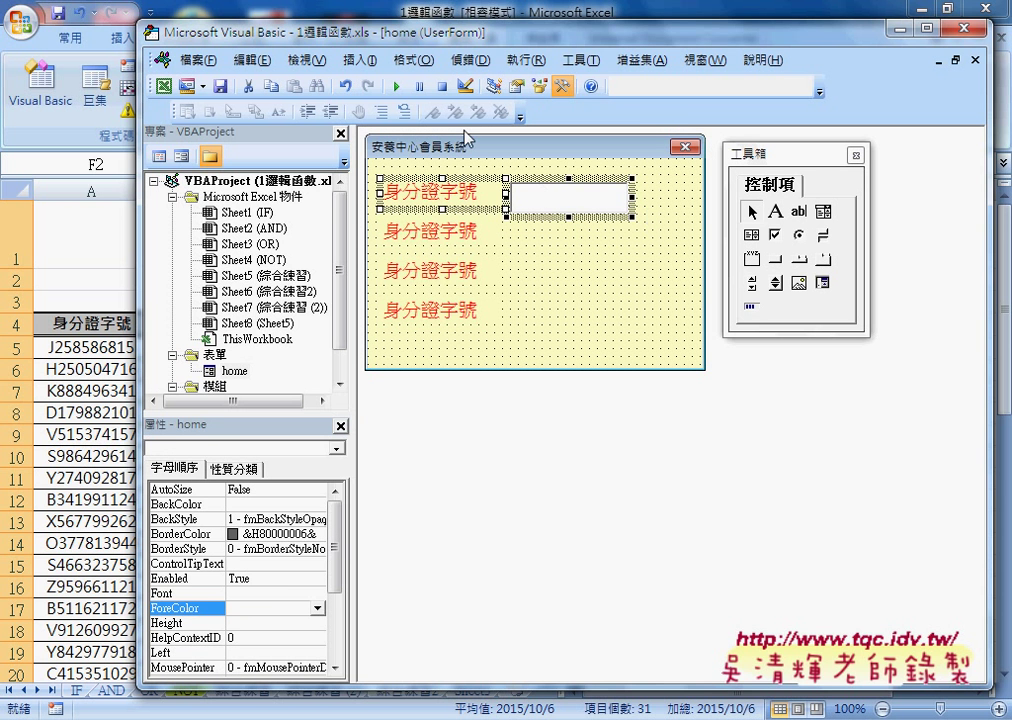
# Step: Make the first label and text box the same size and align their tops
pyautogui.click(422, 62)
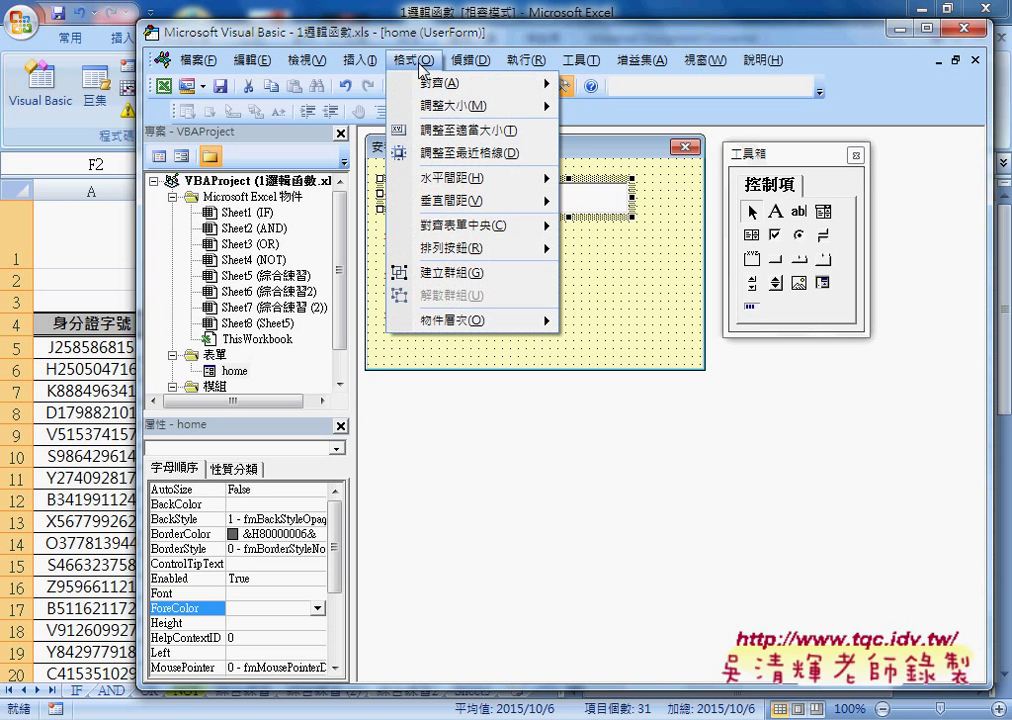
pyautogui.moveTo(425, 110)
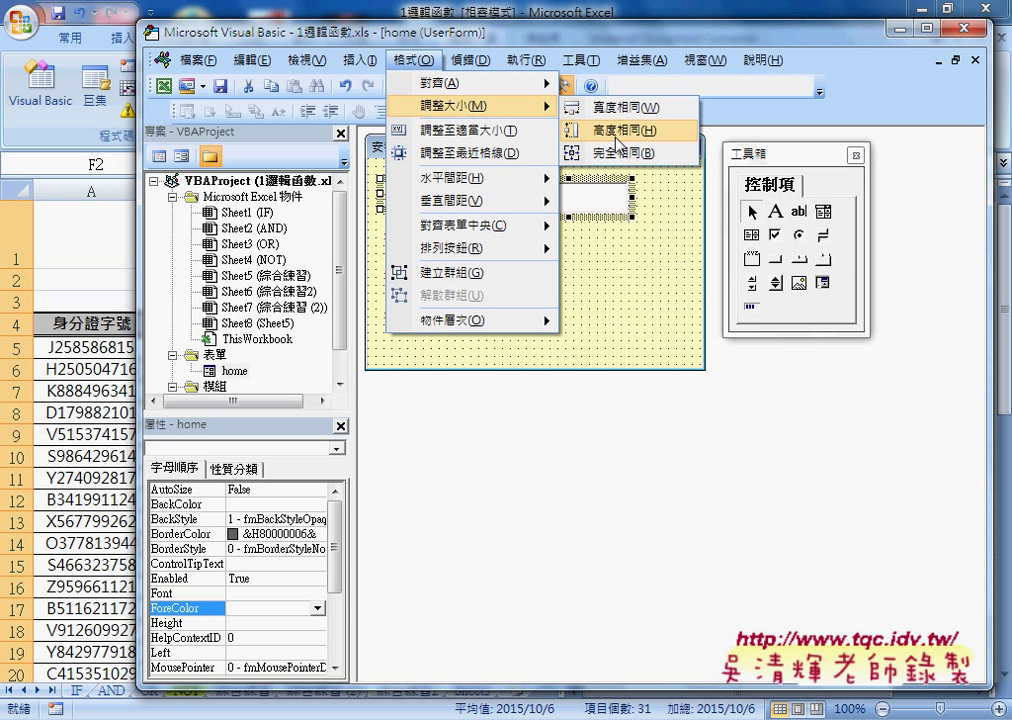
pyautogui.click(614, 153)
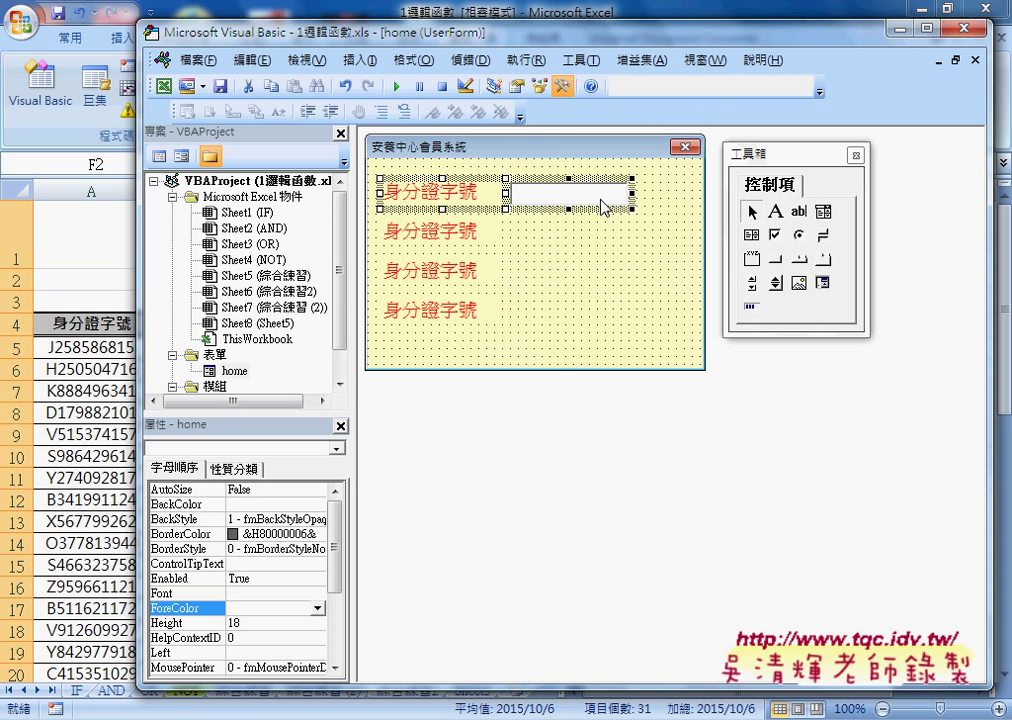
pyautogui.click(411, 60)
pyautogui.moveTo(440, 83)
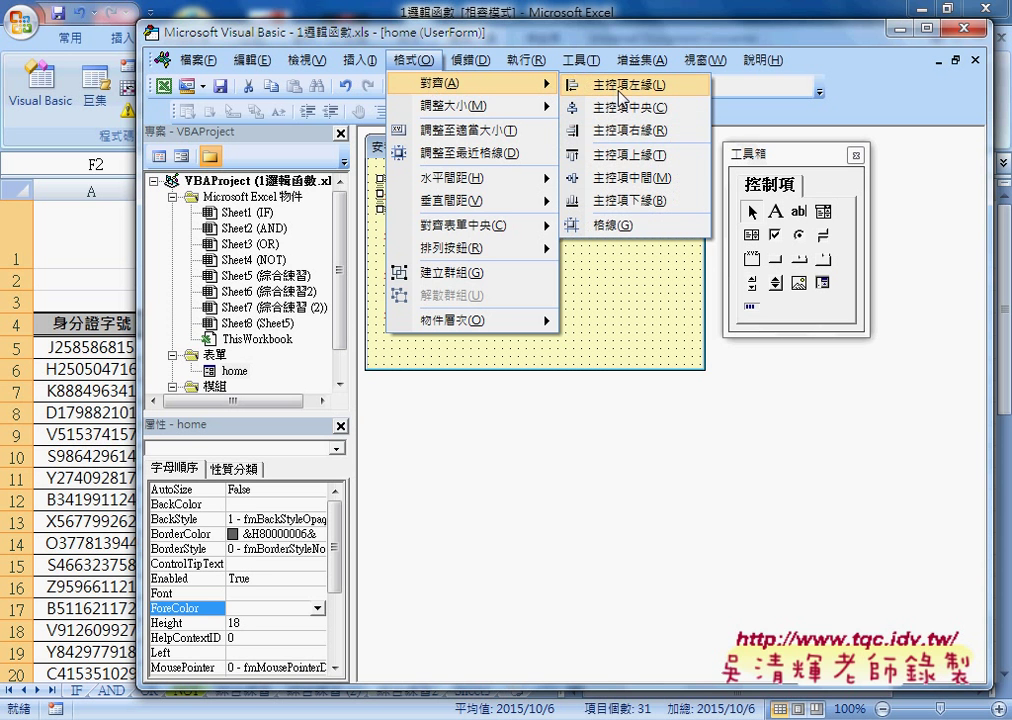
pyautogui.click(628, 166)
pyautogui.click(660, 219)
# Step: Copy the first text box into the second and third rows beside their labels
pyautogui.click(577, 212)
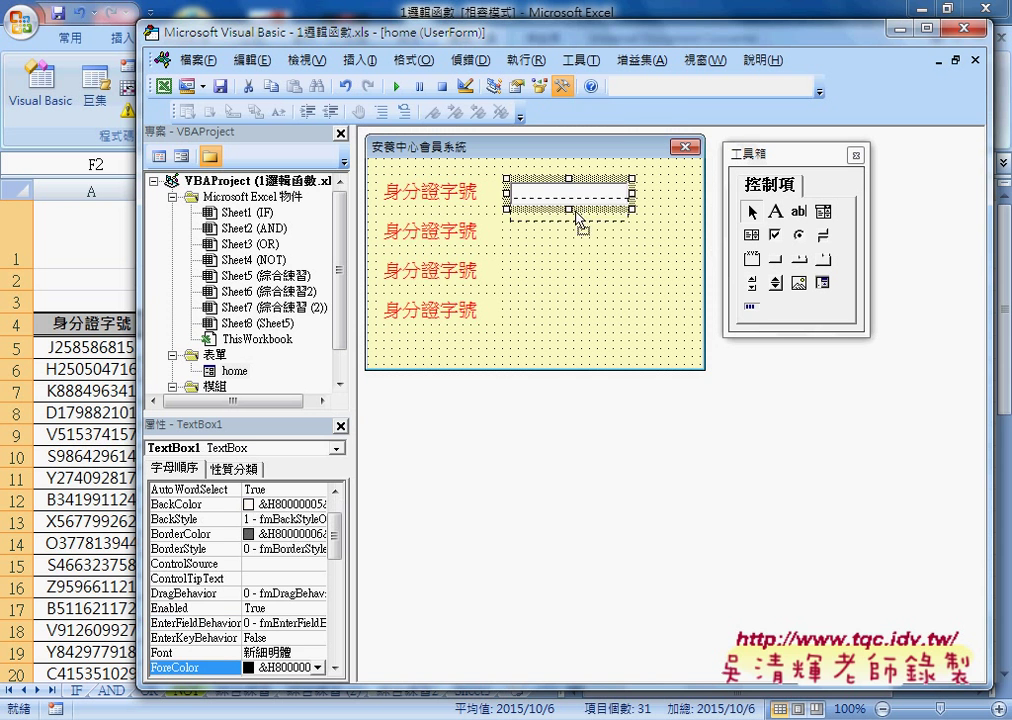
pyautogui.moveTo(577, 212); pyautogui.dragTo(577, 285)
pyautogui.click(666, 302)
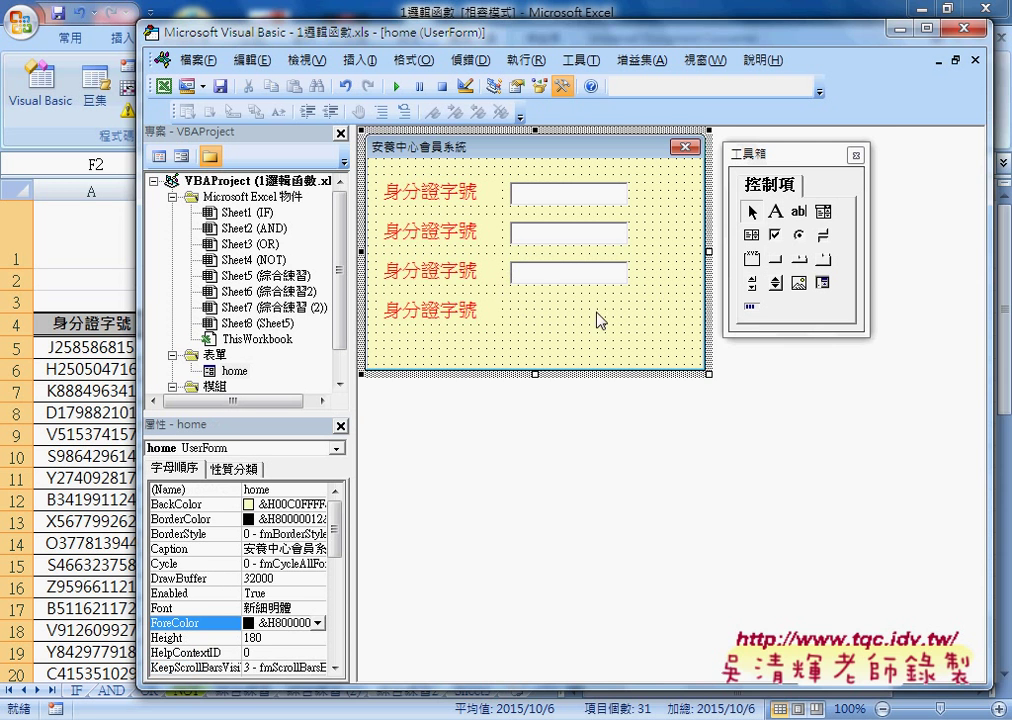
# Step: Draw a combo box beside the fourth label and size it to match the third text box
pyautogui.click(823, 211)
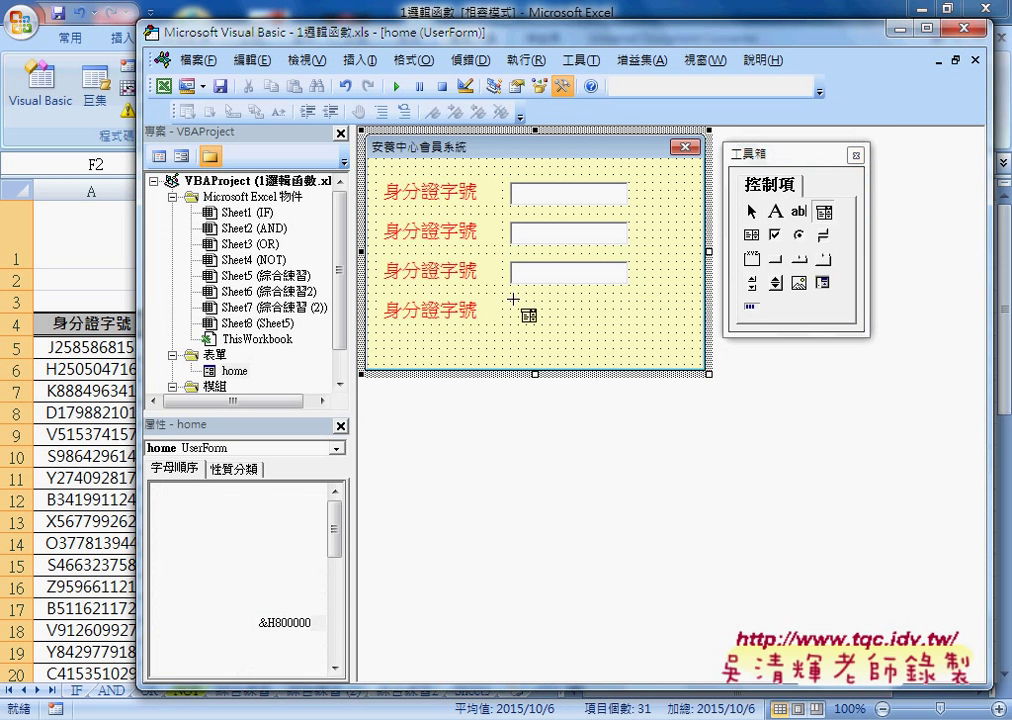
pyautogui.moveTo(510, 302); pyautogui.dragTo(628, 324)
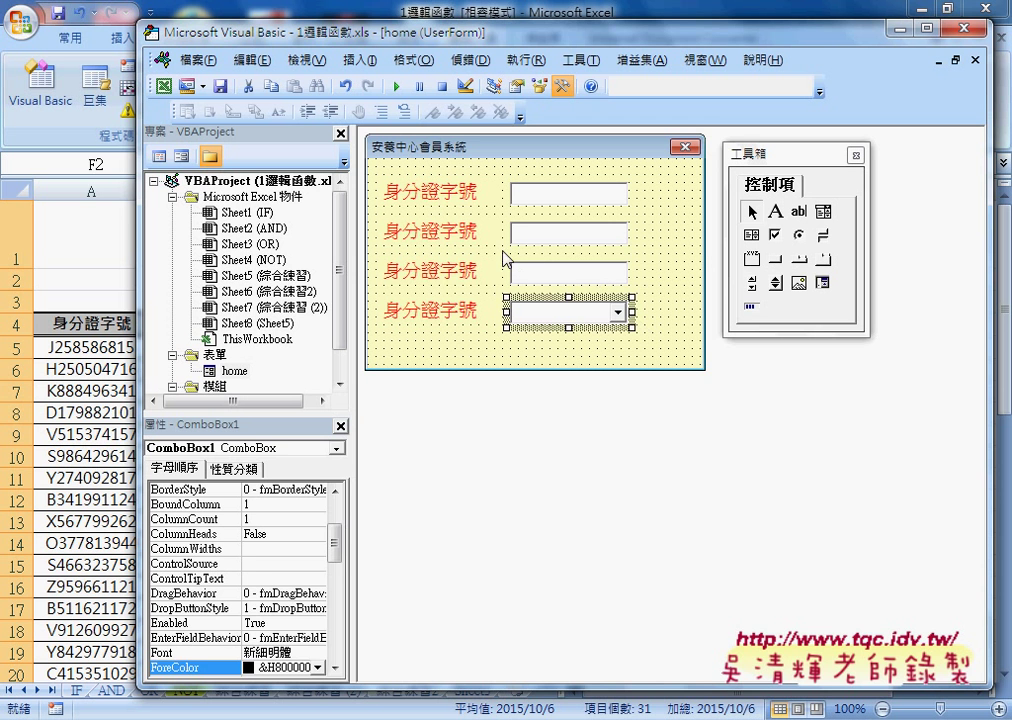
pyautogui.moveTo(650, 256); pyautogui.dragTo(528, 345)
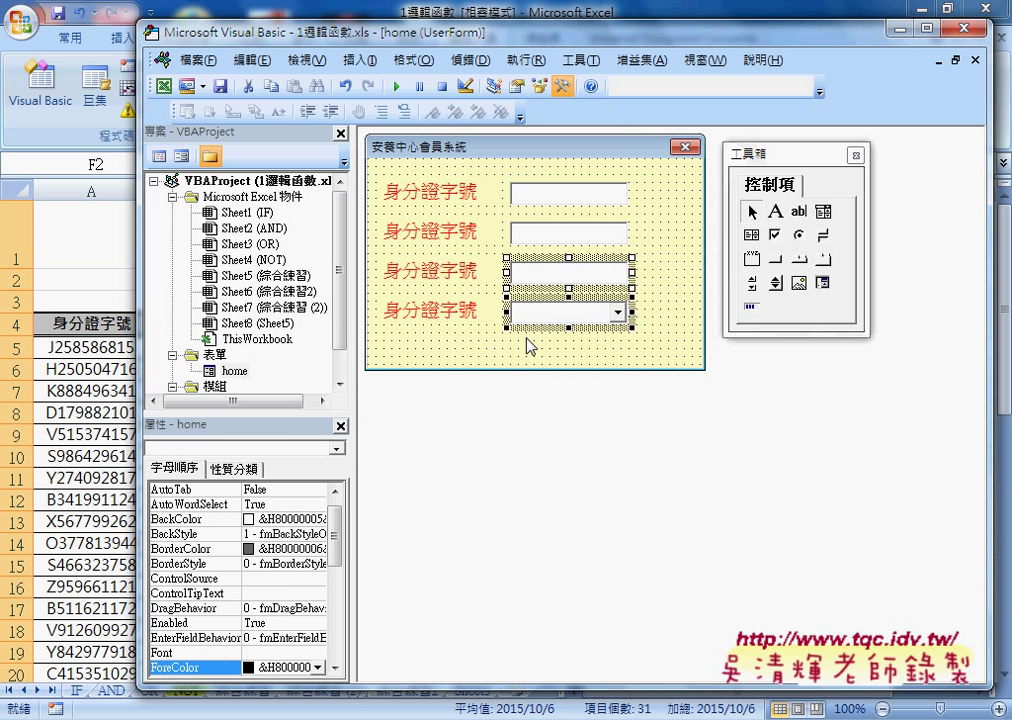
pyautogui.moveTo(660, 272); pyautogui.dragTo(543, 350)
pyautogui.click(594, 284)
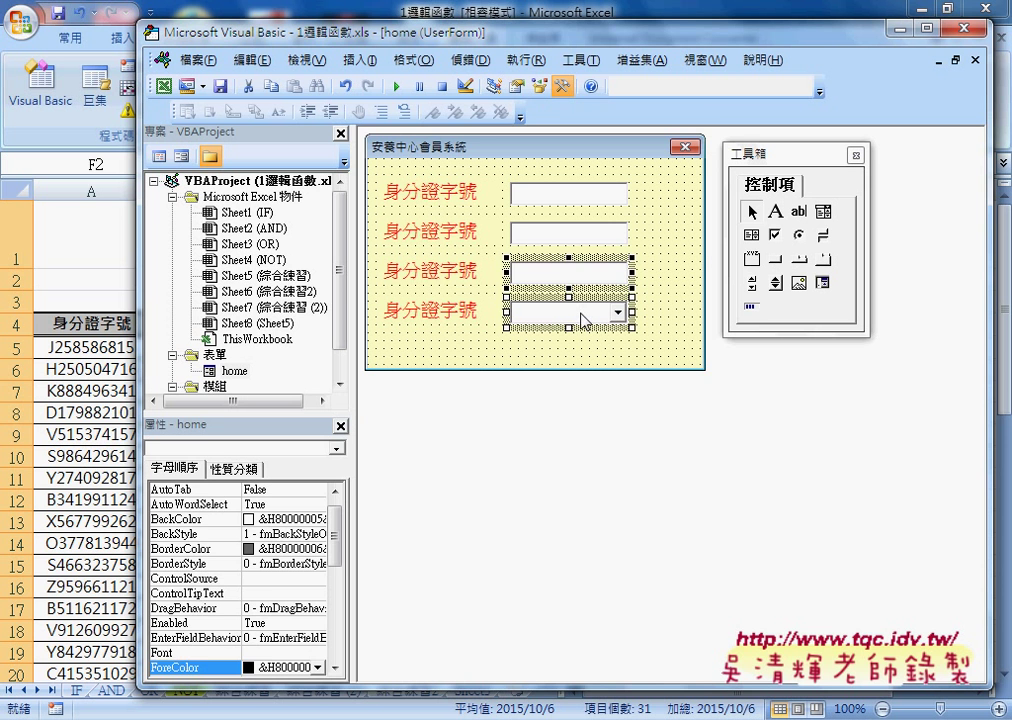
pyautogui.moveTo(666, 268); pyautogui.dragTo(575, 330)
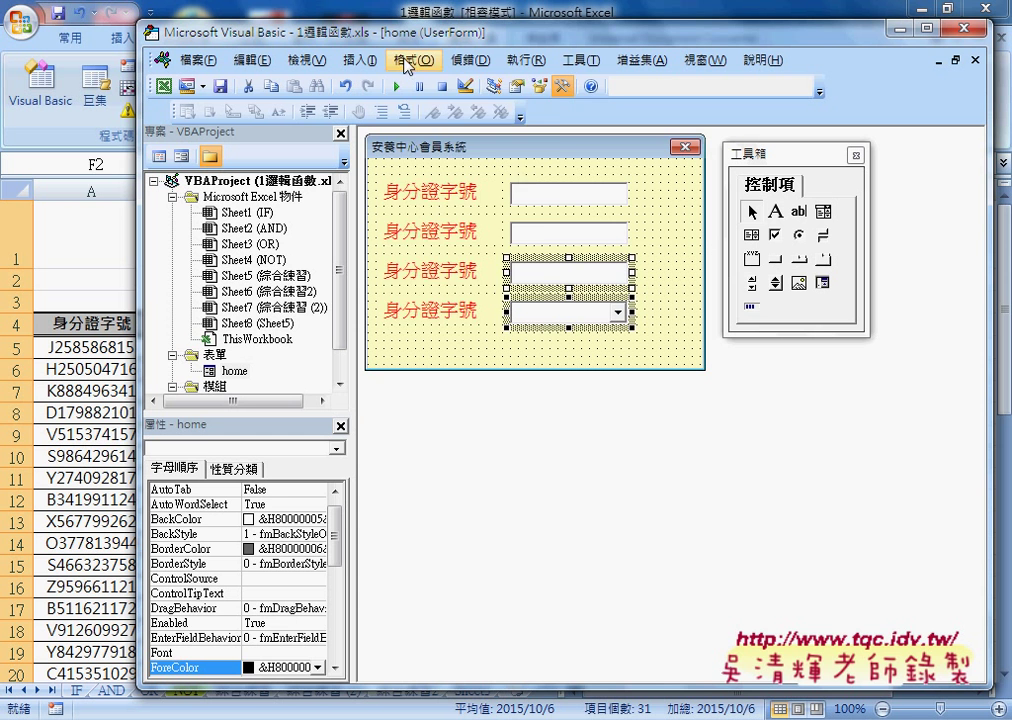
pyautogui.click(405, 62)
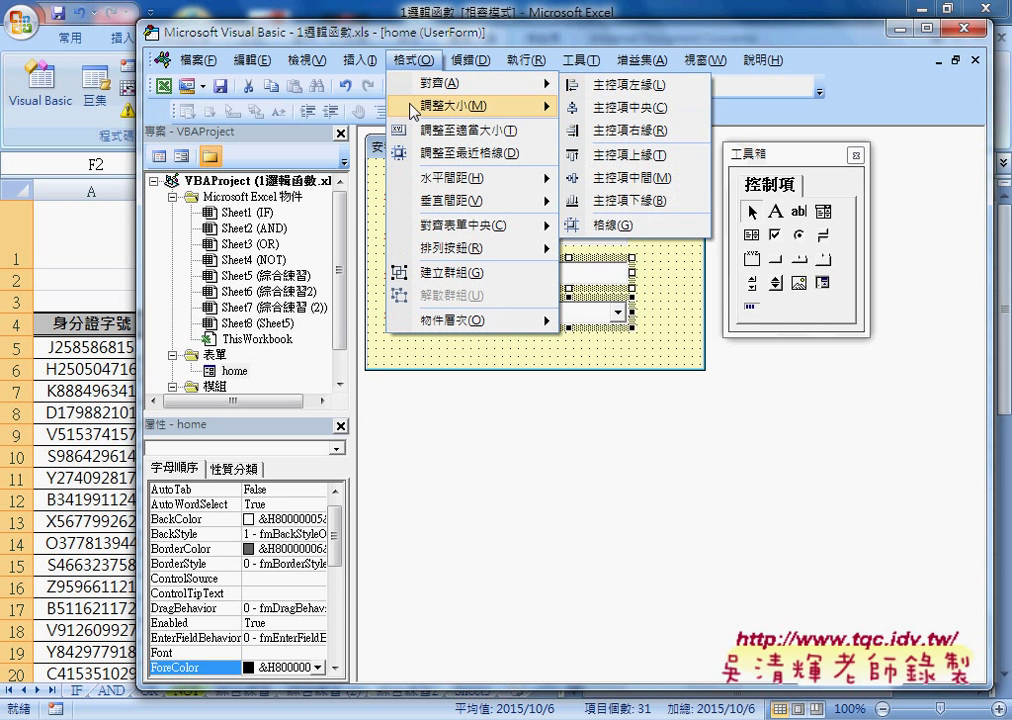
pyautogui.moveTo(418, 106)
pyautogui.click(608, 153)
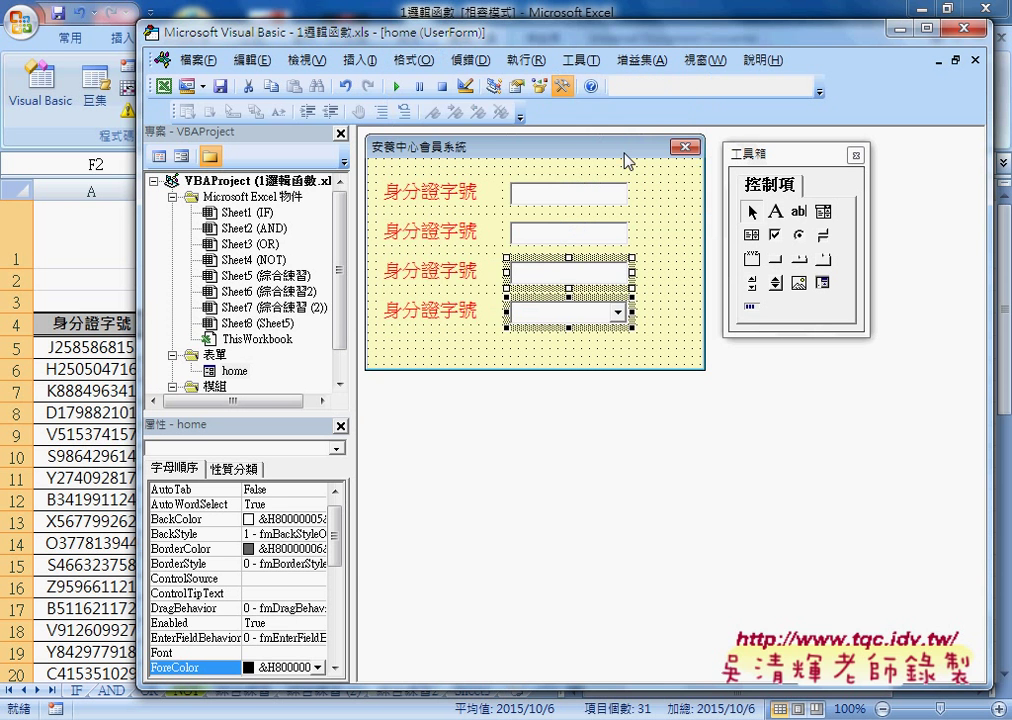
# Step: Widen the form and draw a command button to the right of the first text box
pyautogui.click(673, 290)
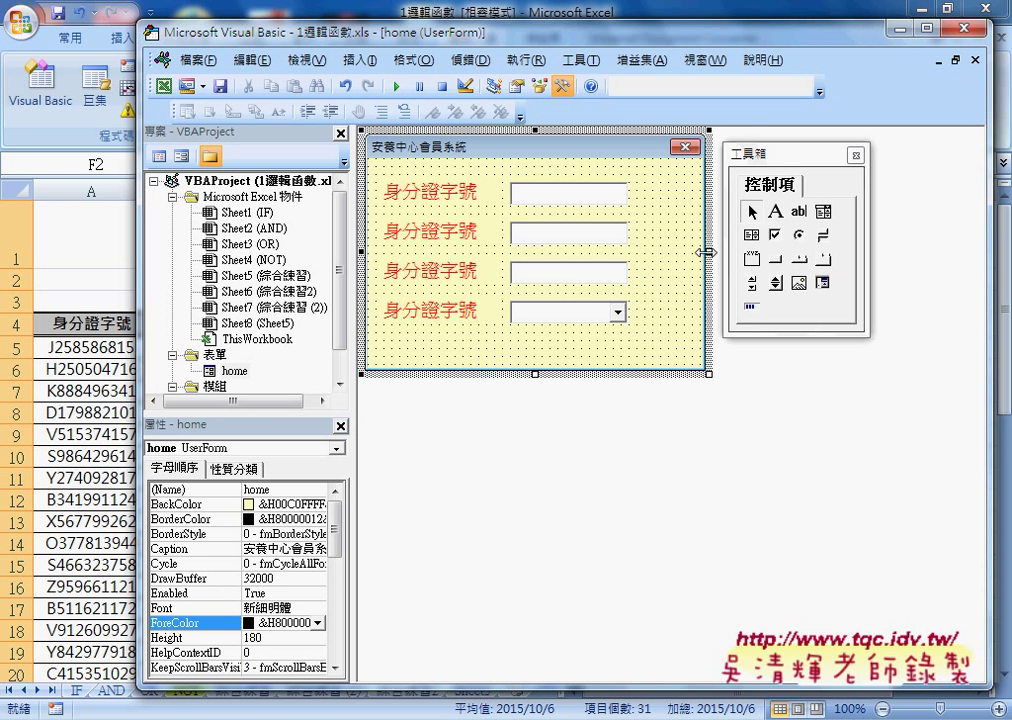
pyautogui.moveTo(707, 249); pyautogui.dragTo(747, 249)
pyautogui.moveTo(765, 154); pyautogui.dragTo(845, 150)
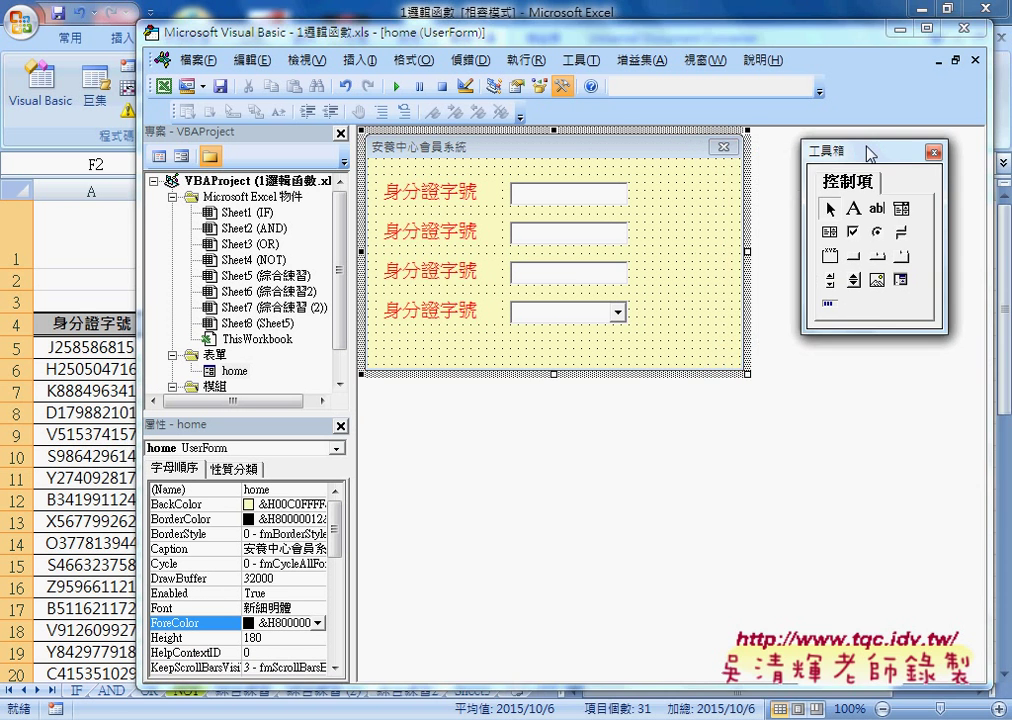
pyautogui.click(848, 246)
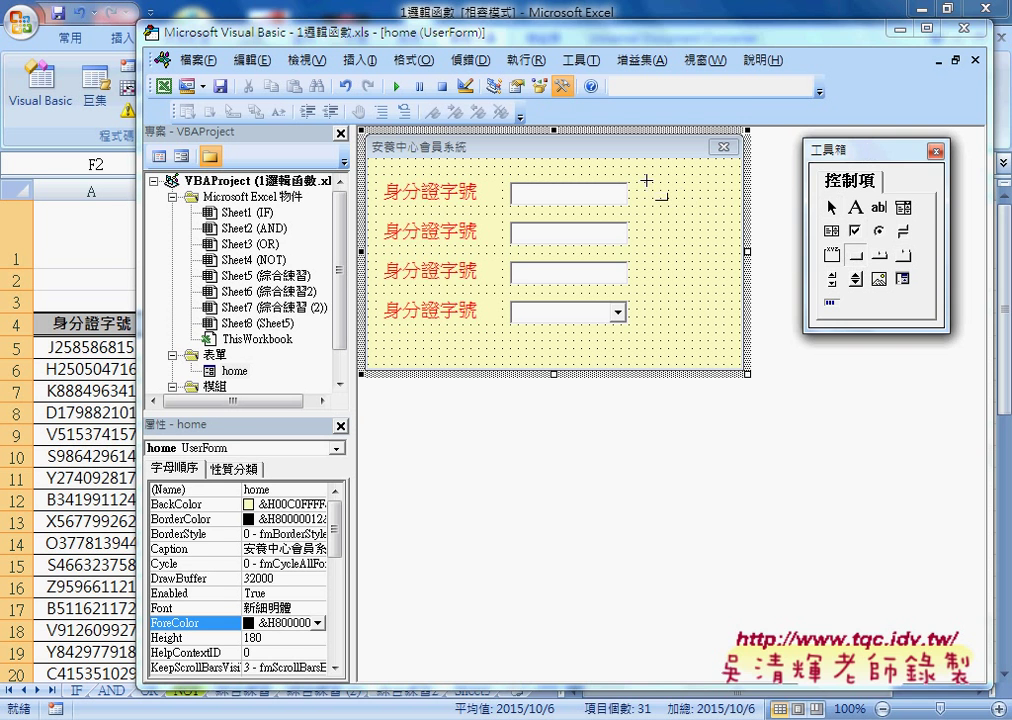
pyautogui.moveTo(645, 183); pyautogui.dragTo(726, 216)
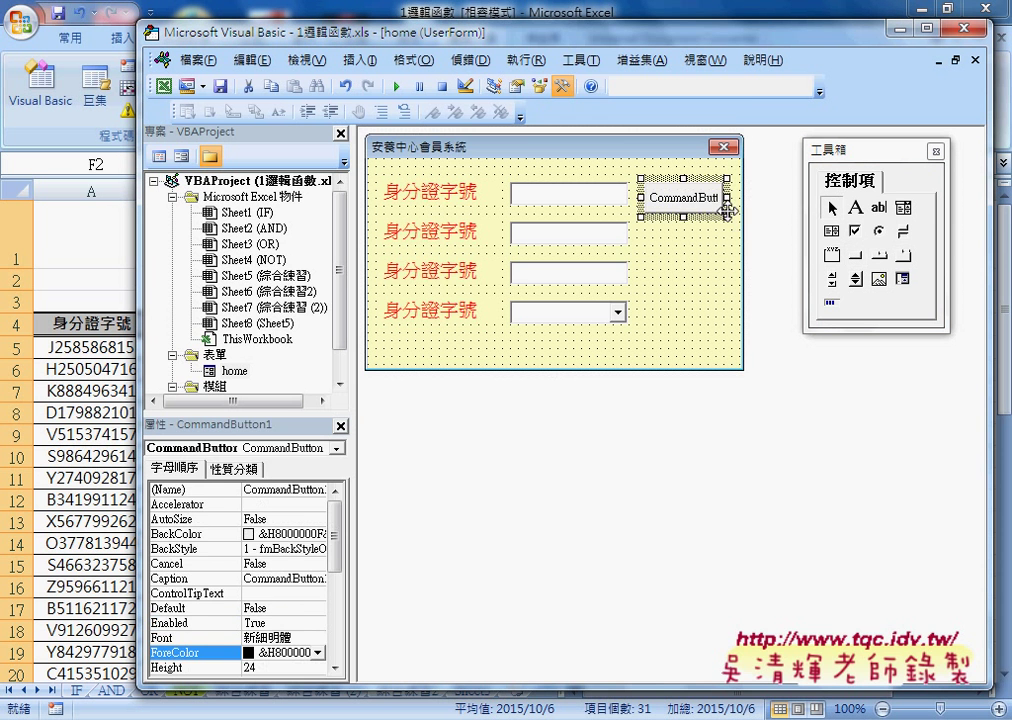
pyautogui.click(733, 265)
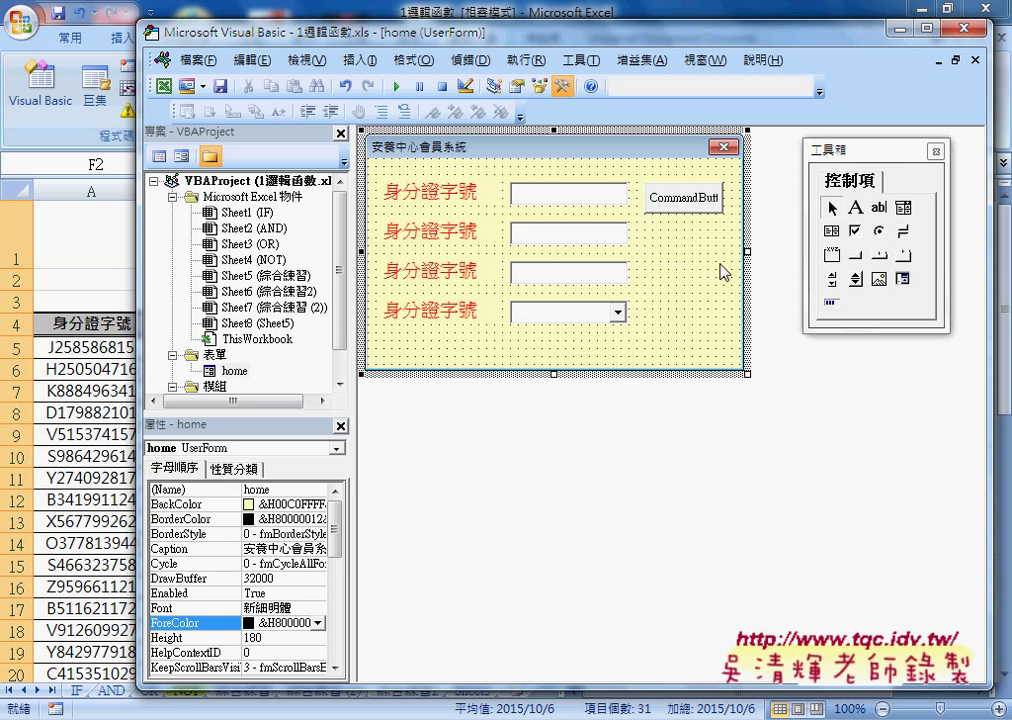
# Step: Widen the form slightly more and nudge the command button a little to the right
pyautogui.moveTo(745, 249); pyautogui.dragTo(758, 249)
pyautogui.click(708, 199)
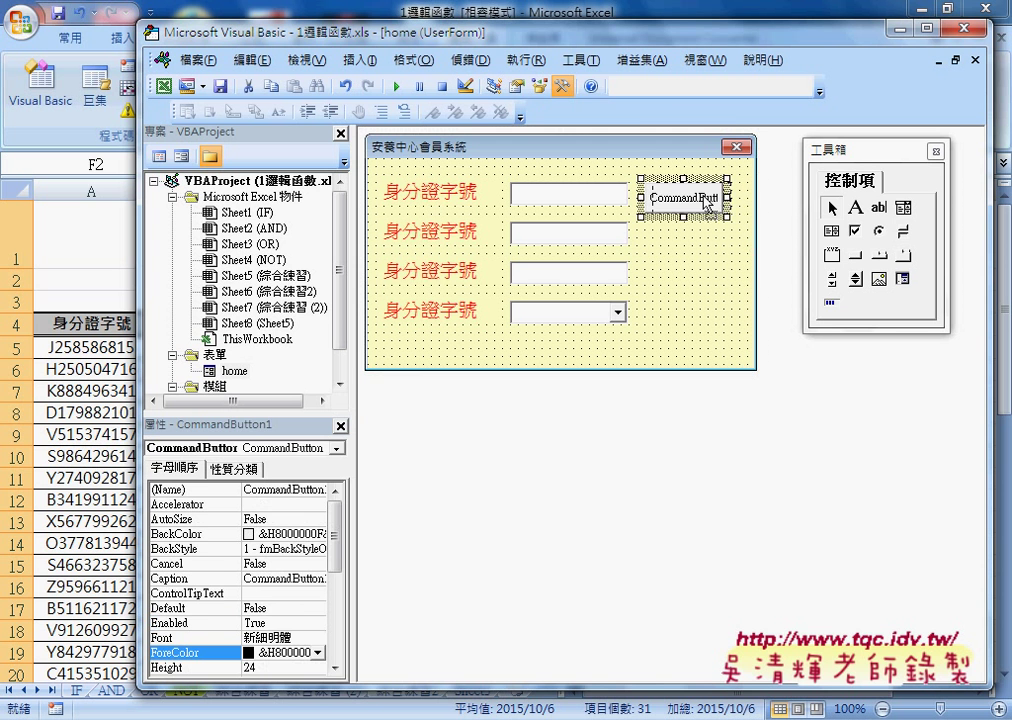
pyautogui.moveTo(712, 201); pyautogui.dragTo(730, 201)
pyautogui.click(710, 260)
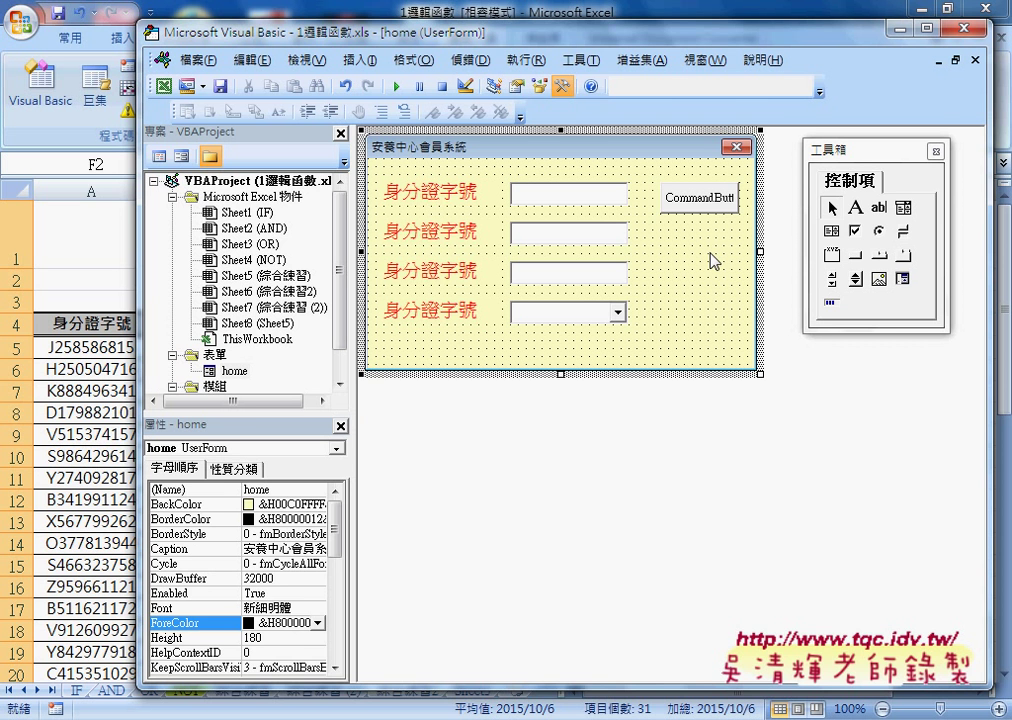
pyautogui.click(696, 206)
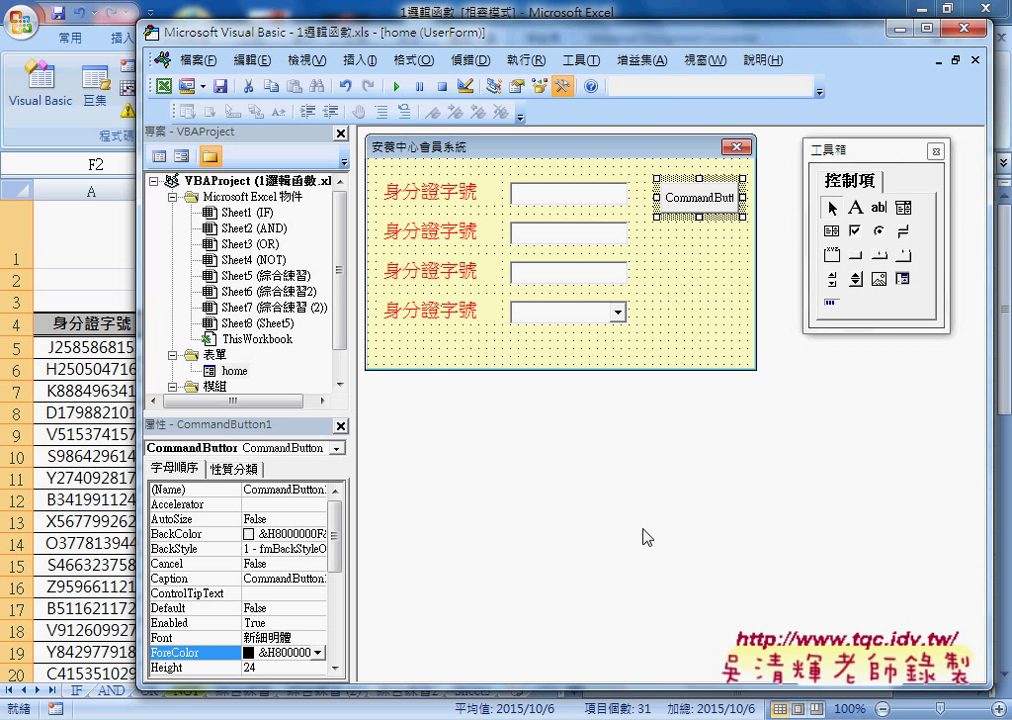
pyautogui.click(569, 627)
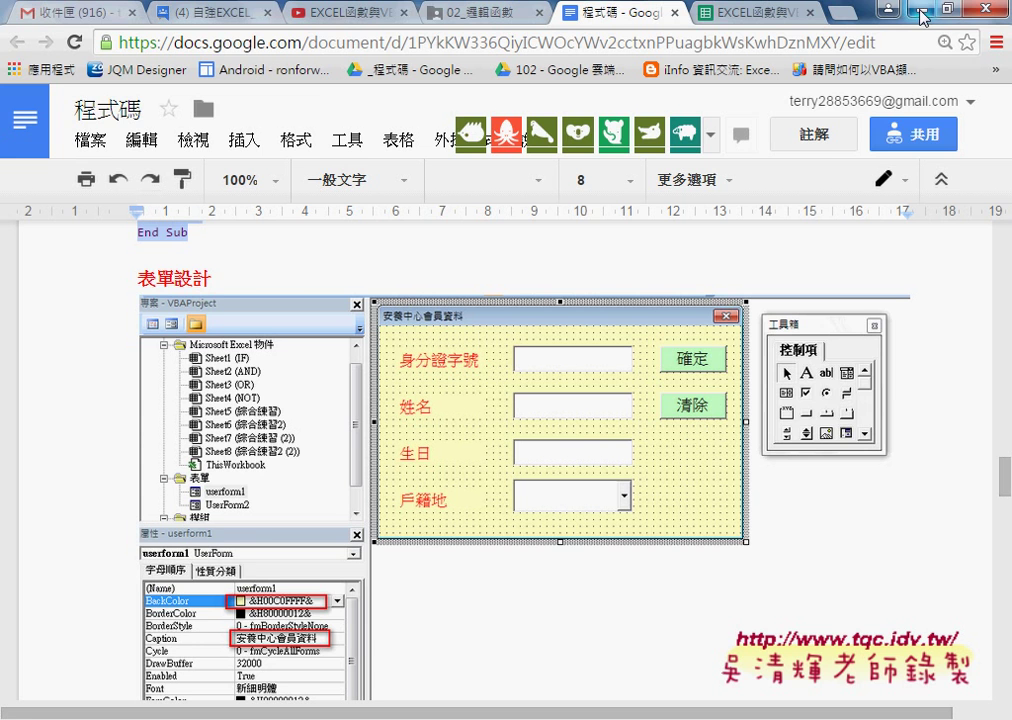
pyautogui.click(987, 10)
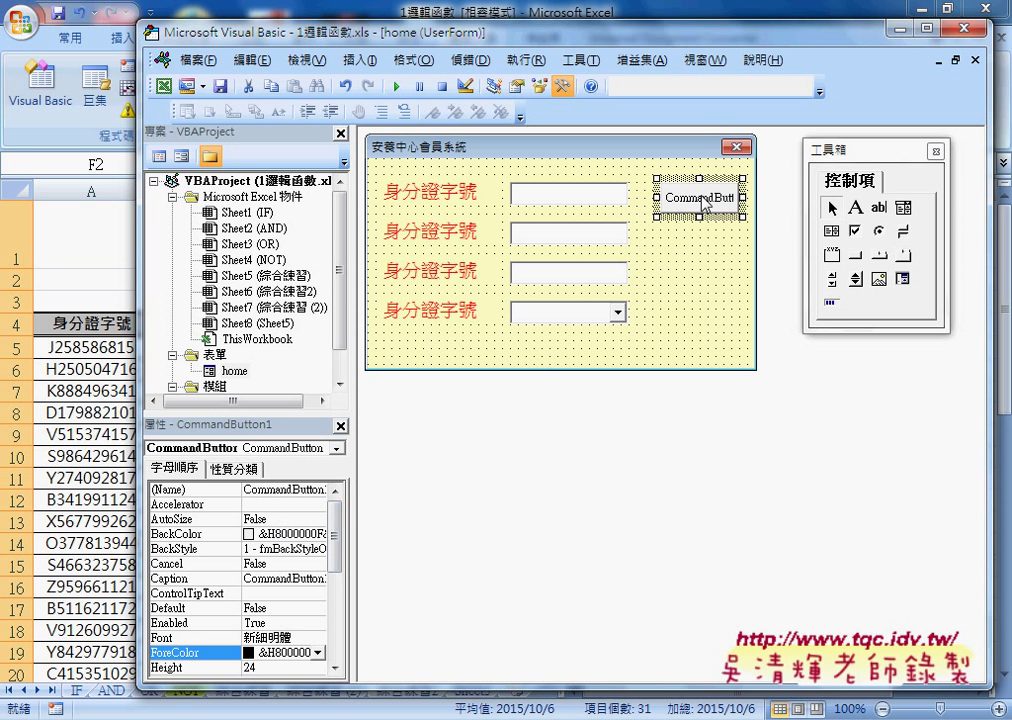
# Step: Change the command button's caption to 確定
pyautogui.click(178, 580)
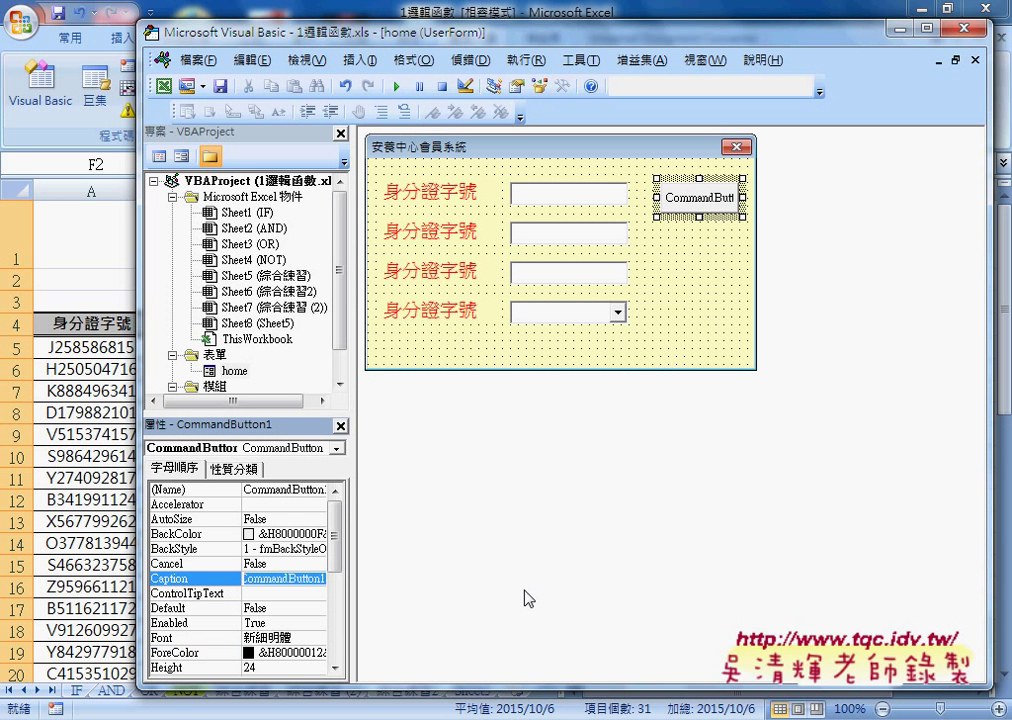
pyautogui.press('Delete')
pyautogui.write('ㄑㄩ')
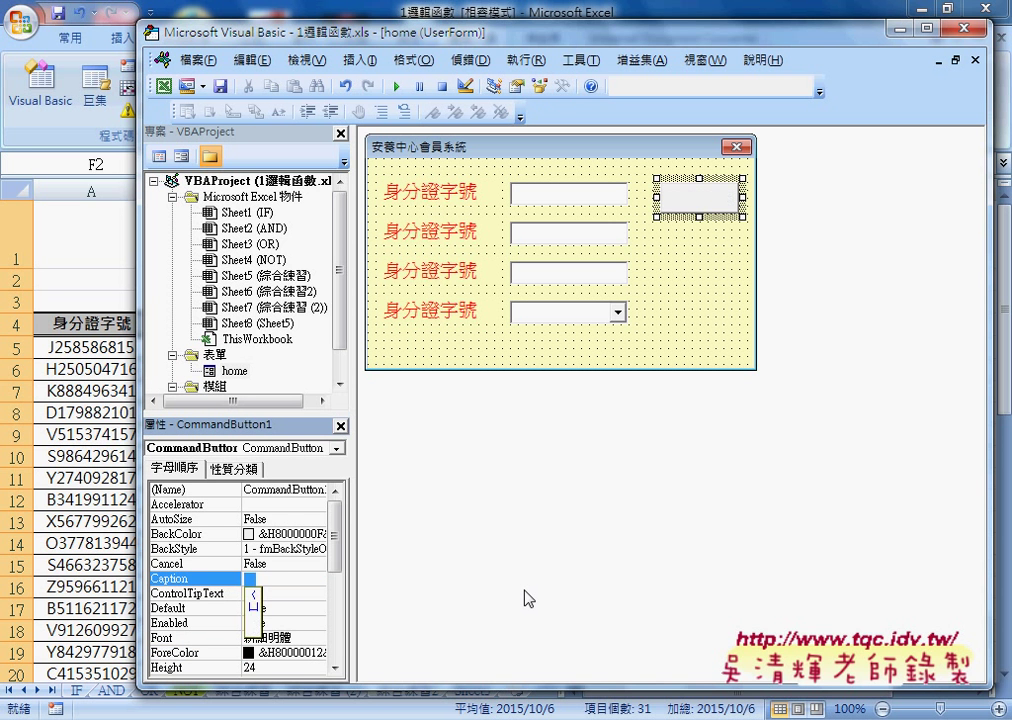
pyautogui.write('ㄝˋㄉㄧㄥˋ')
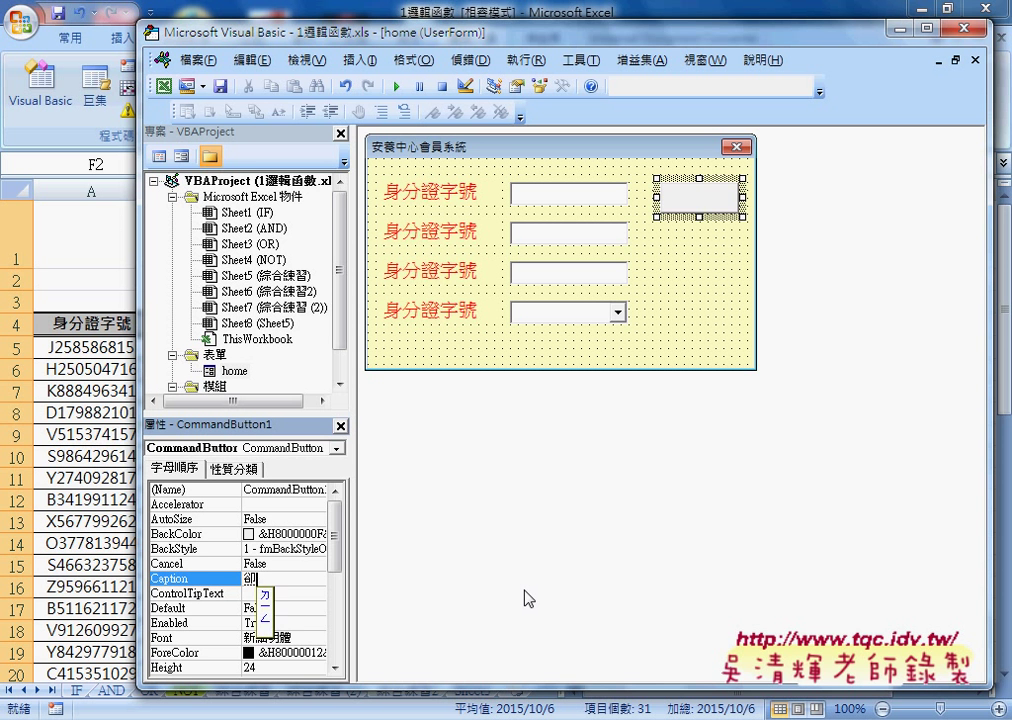
pyautogui.press('Return')
pyautogui.press('Return')
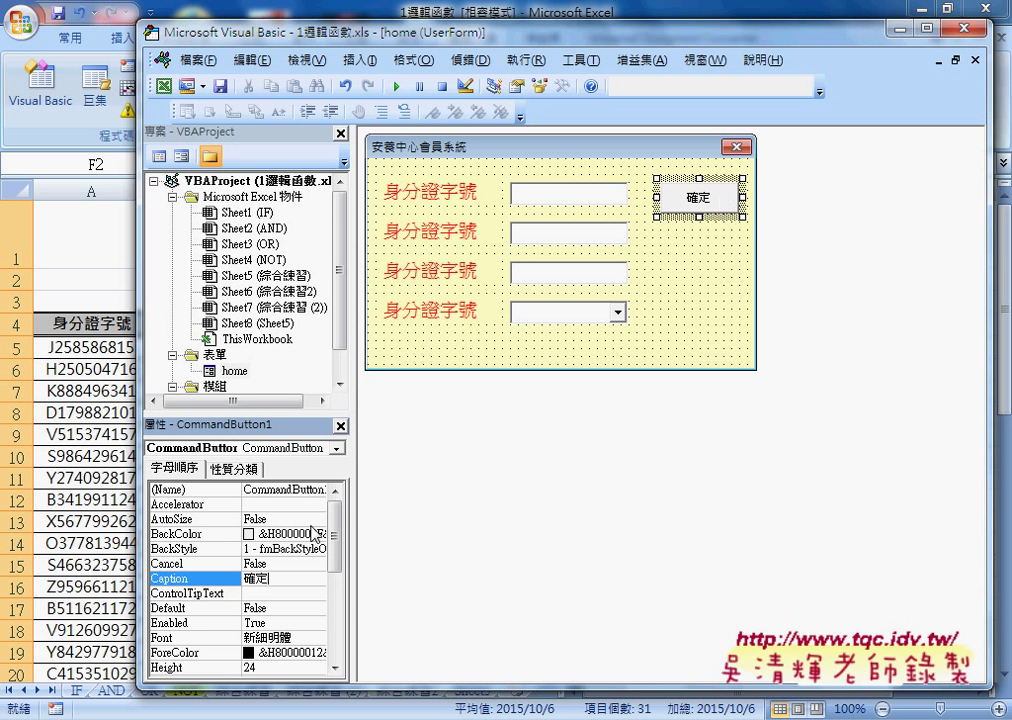
# Step: Set the button's font size to 14
pyautogui.click(190, 637)
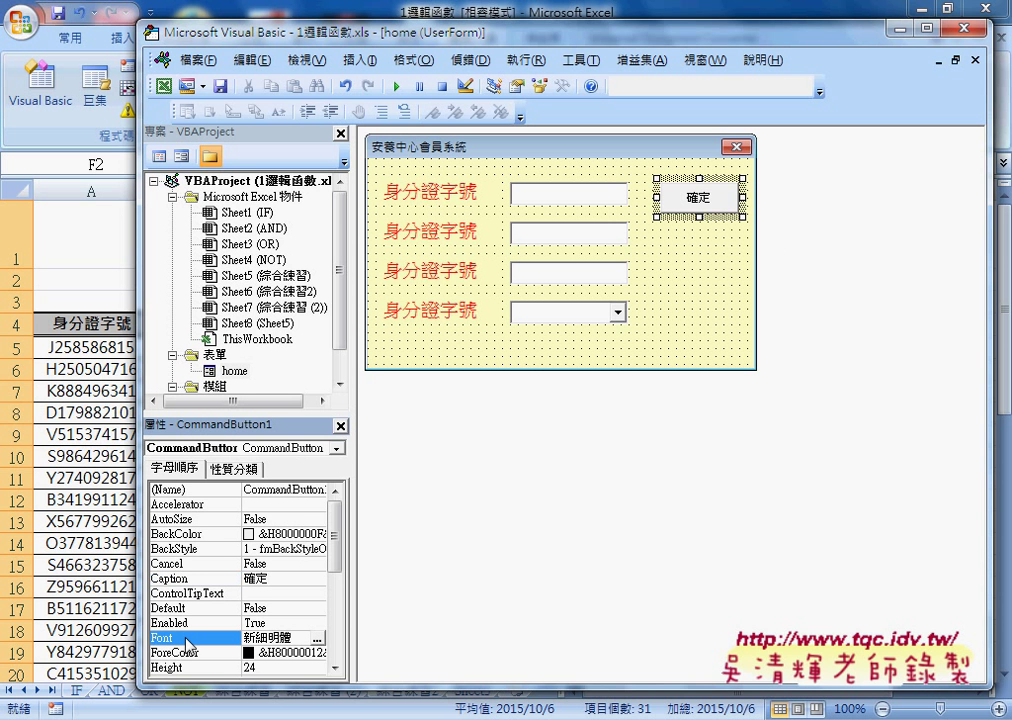
pyautogui.click(317, 638)
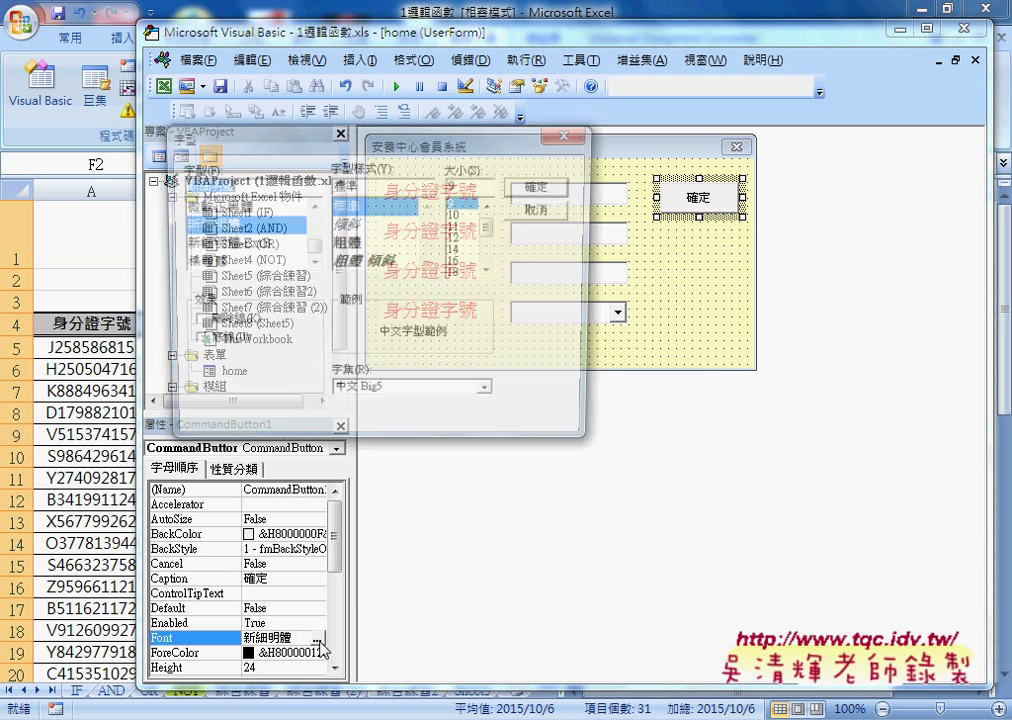
pyautogui.click(457, 249)
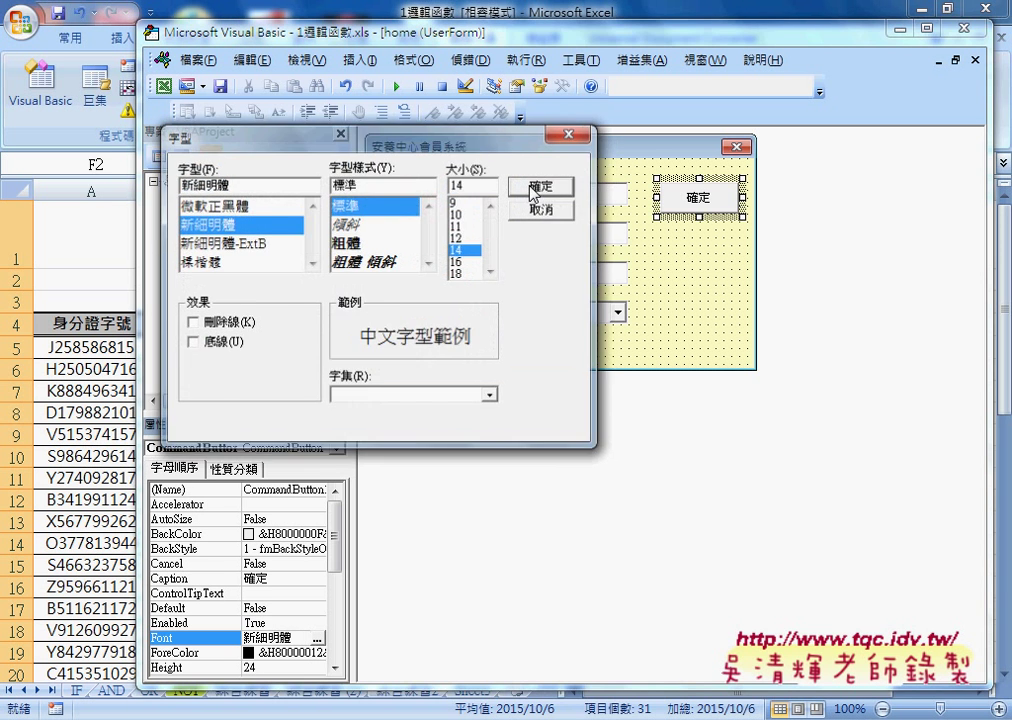
pyautogui.click(541, 185)
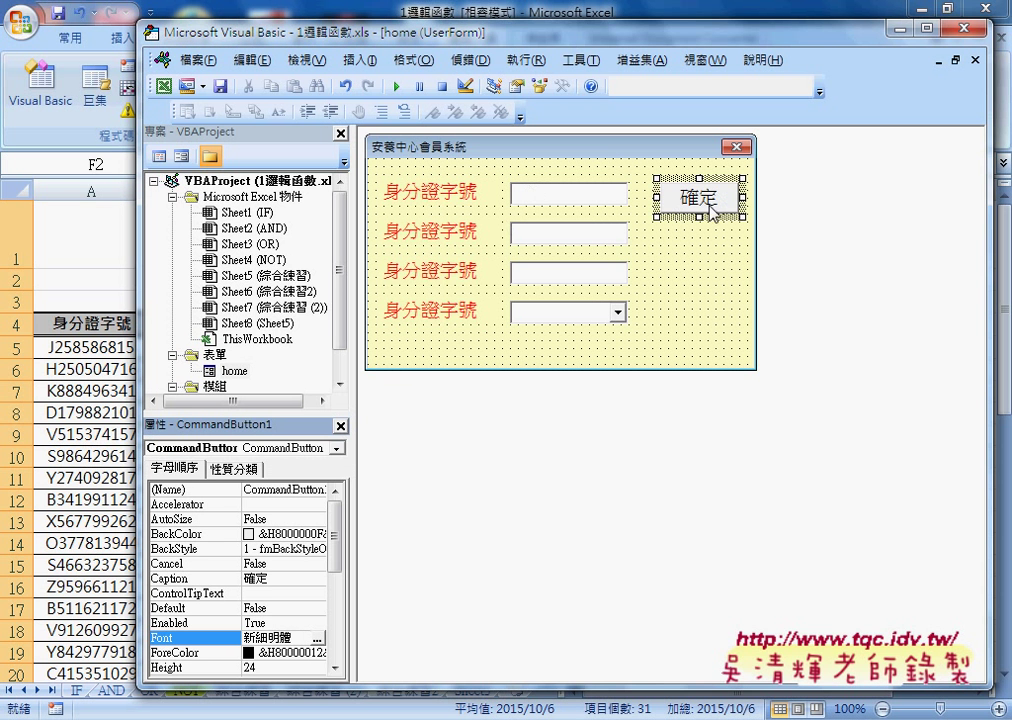
# Step: Make the button text dark red and its background light green from the palette
pyautogui.click(300, 653)
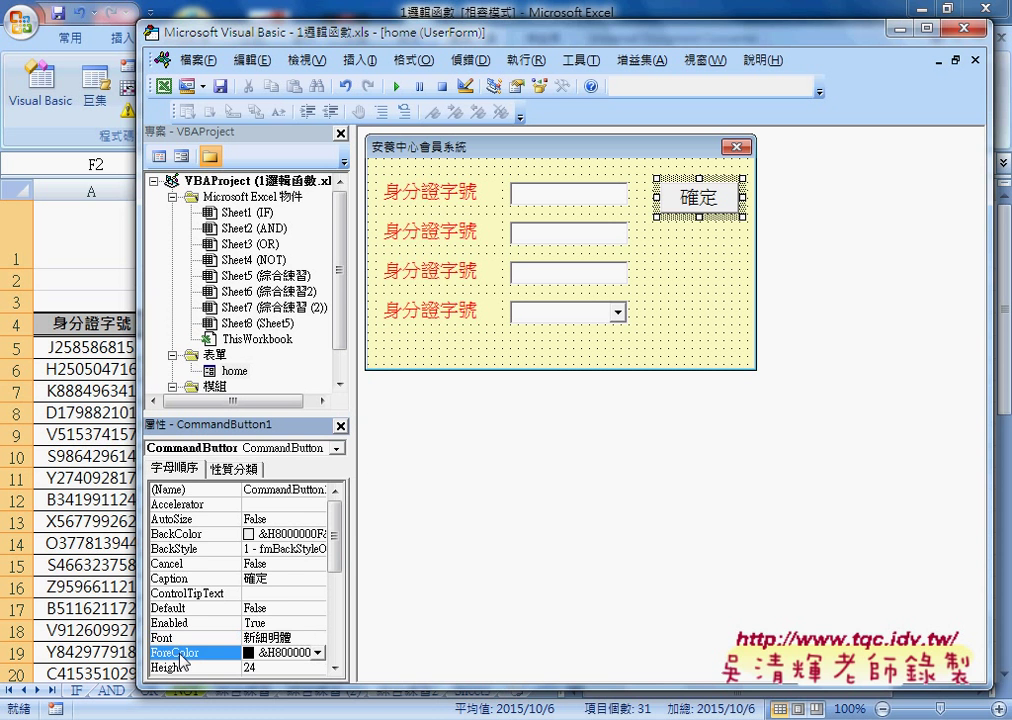
pyautogui.click(317, 653)
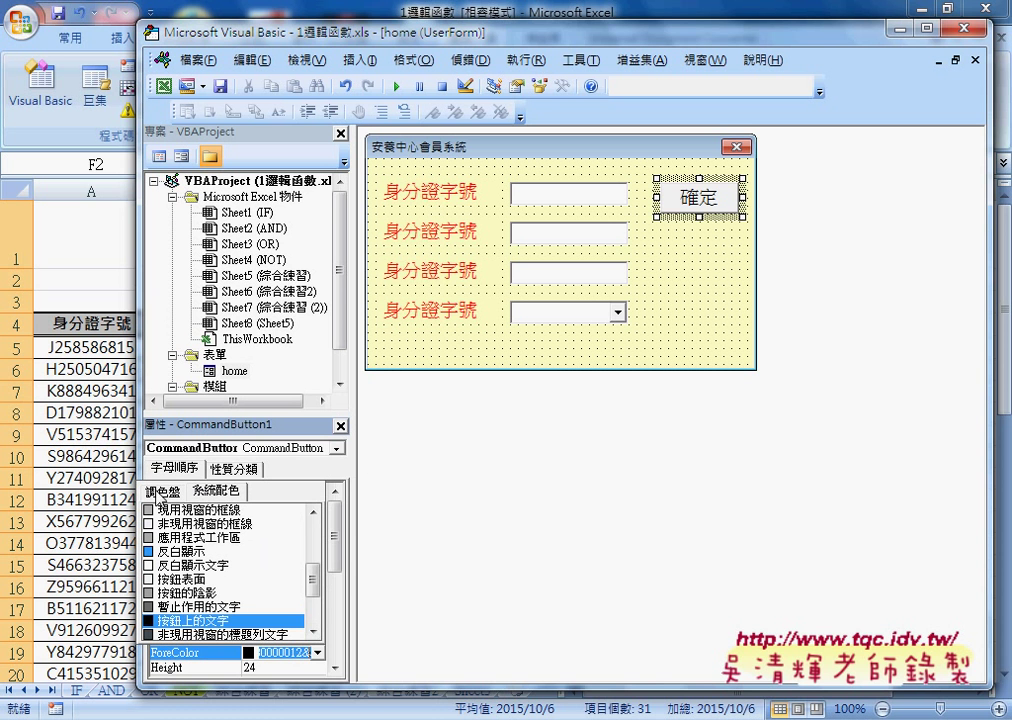
pyautogui.click(163, 493)
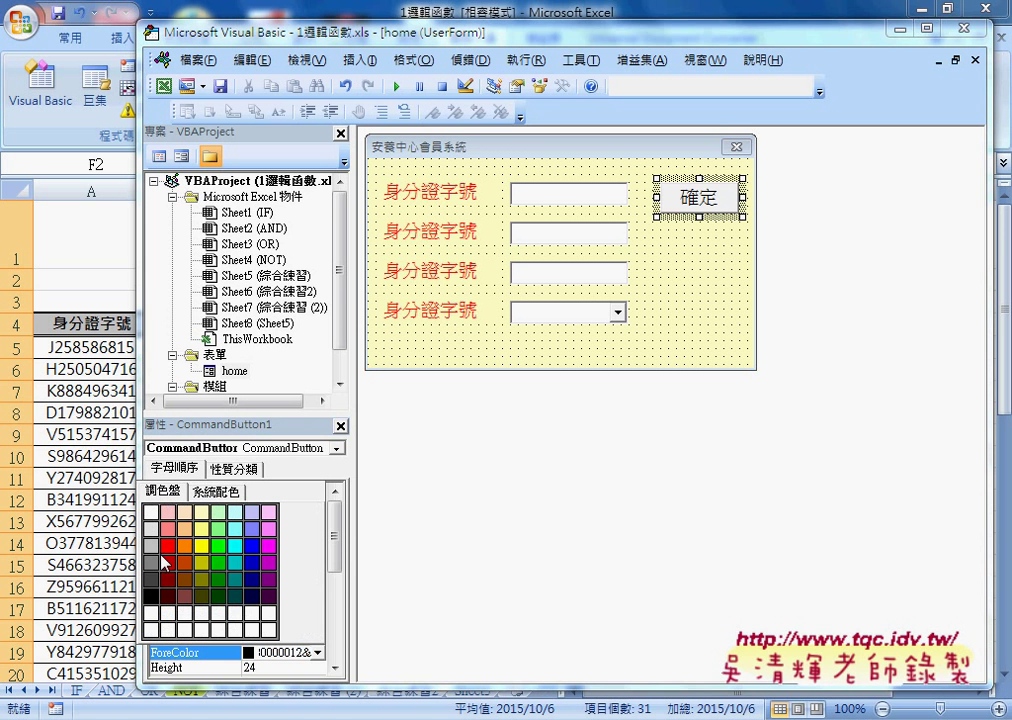
pyautogui.click(173, 568)
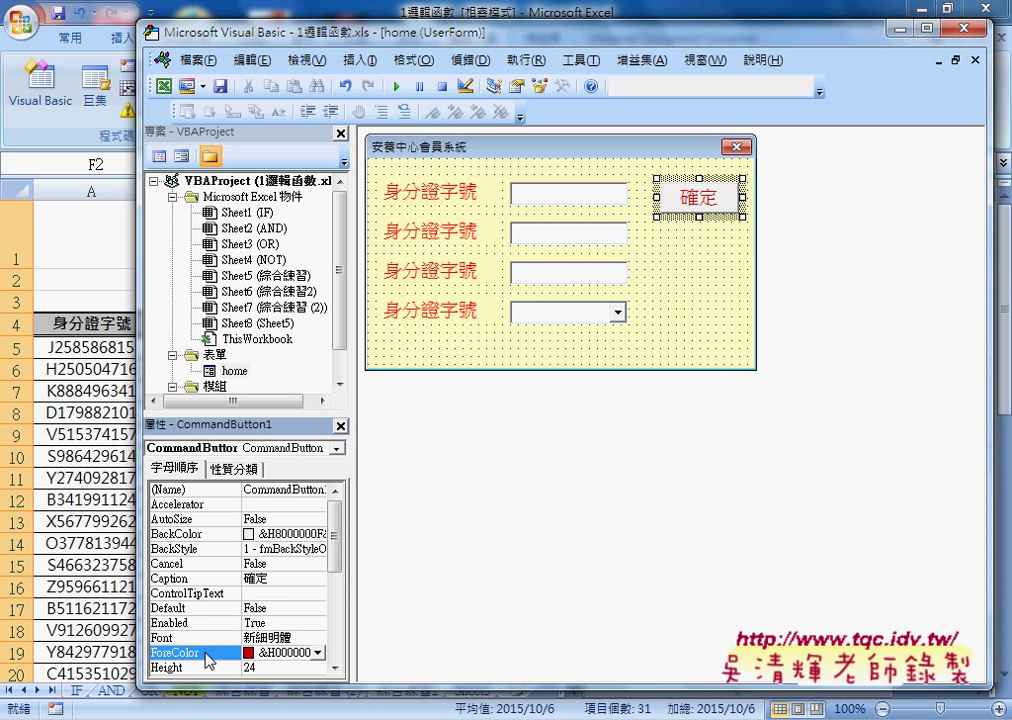
pyautogui.click(205, 540)
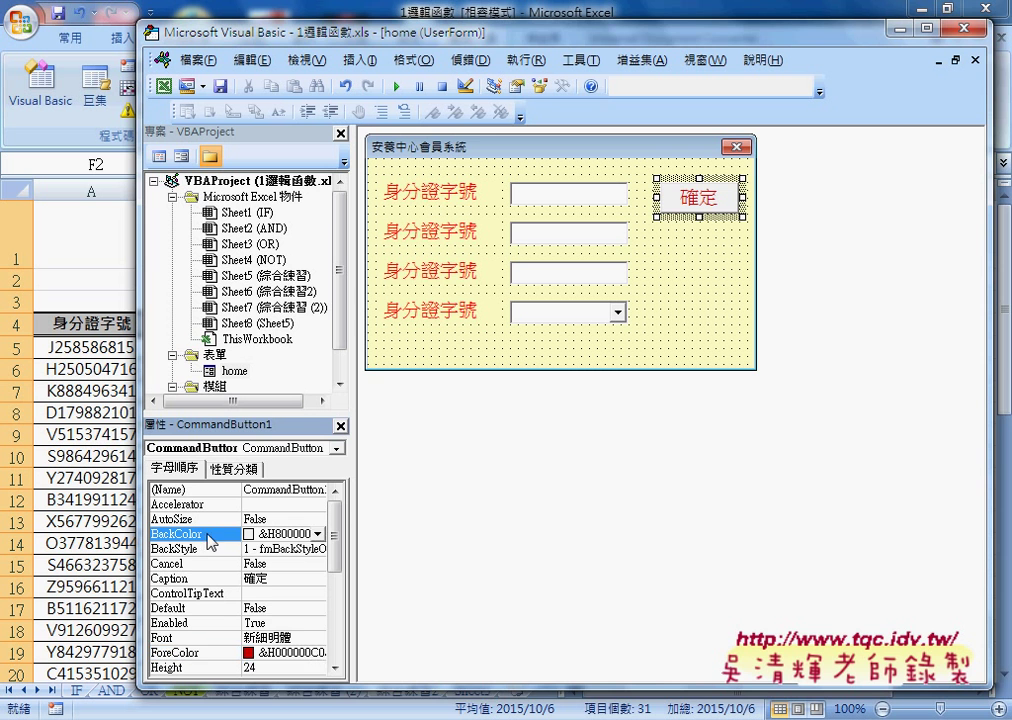
pyautogui.click(317, 534)
pyautogui.click(165, 553)
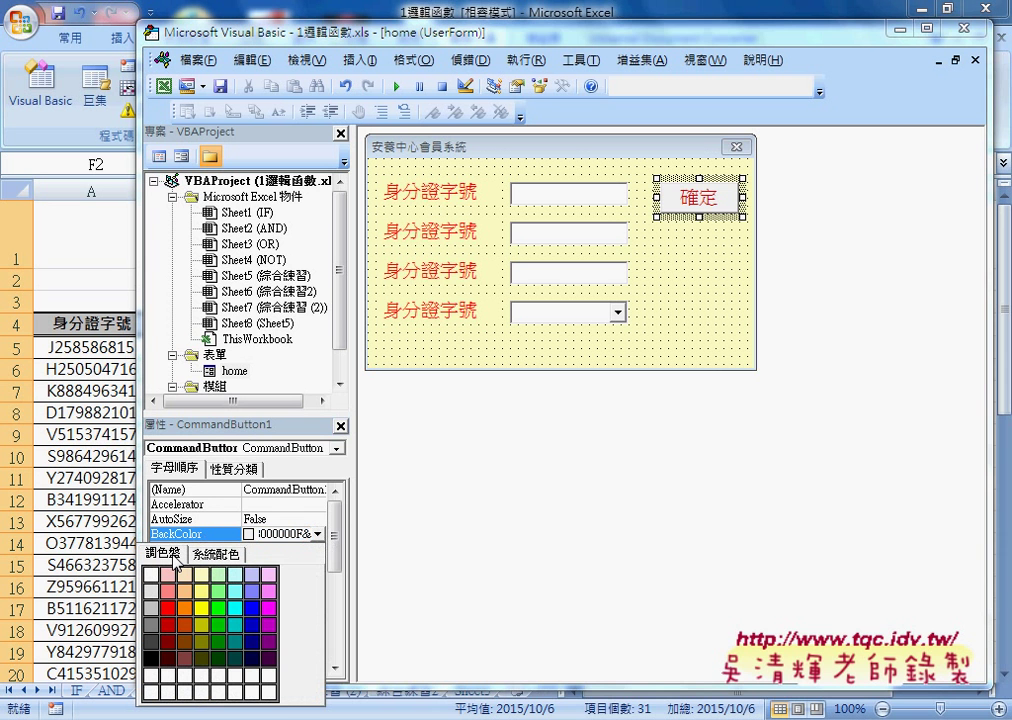
pyautogui.click(222, 572)
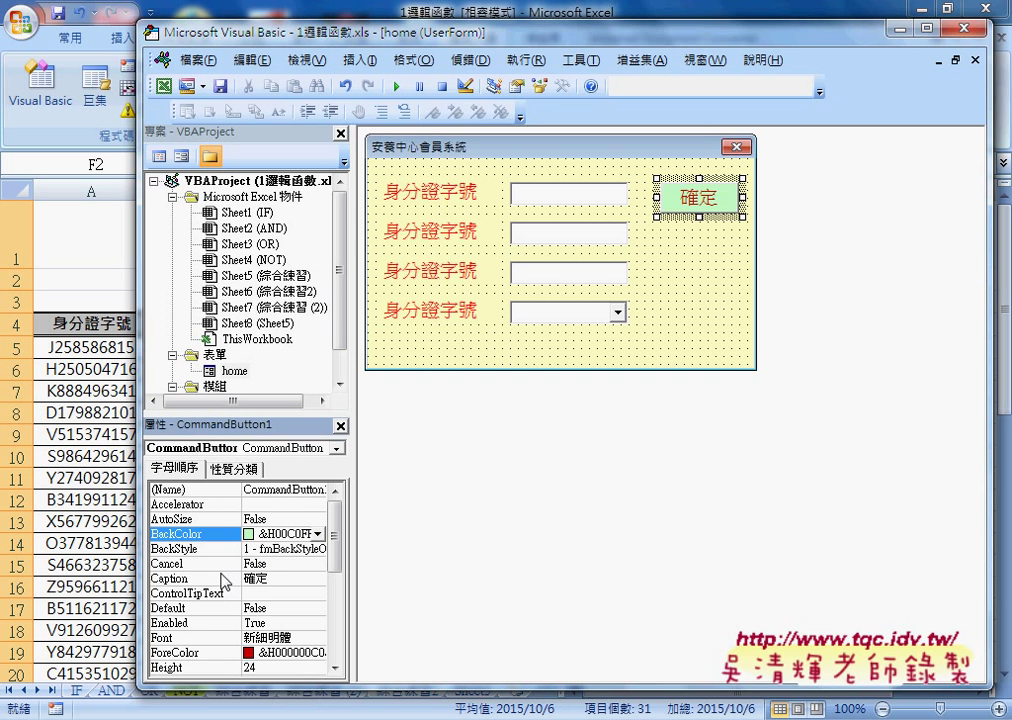
# Step: Copy the 確定 button directly below the original, check the Google Docs reference, then hide Chrome
pyautogui.moveTo(704, 205); pyautogui.dragTo(706, 256)
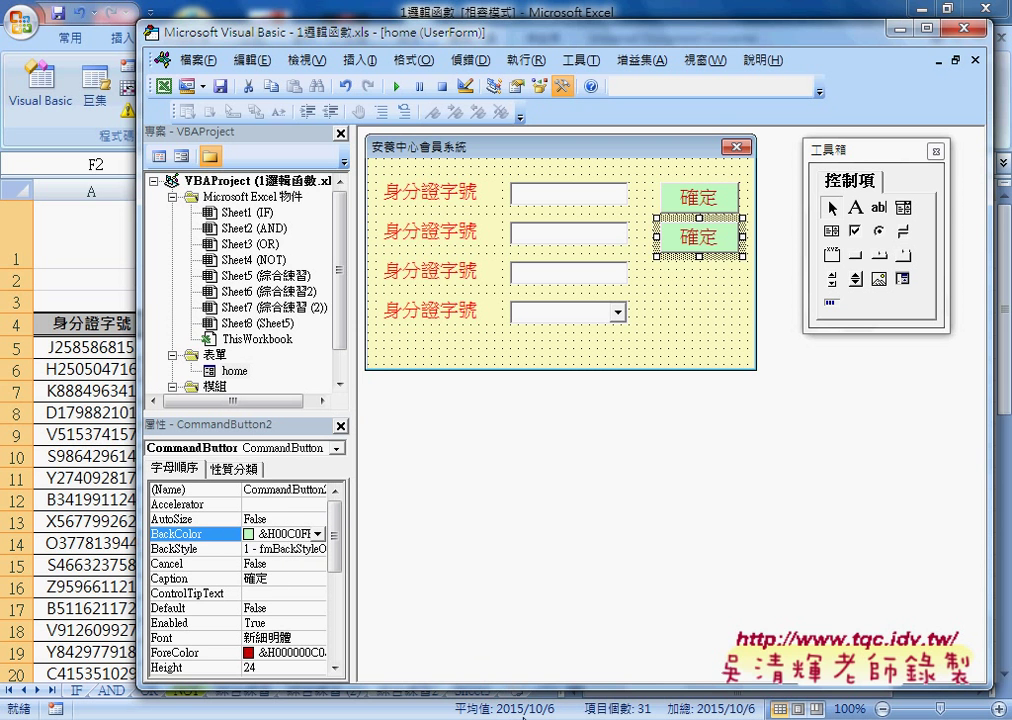
pyautogui.moveTo(520, 710)
pyautogui.click(525, 600)
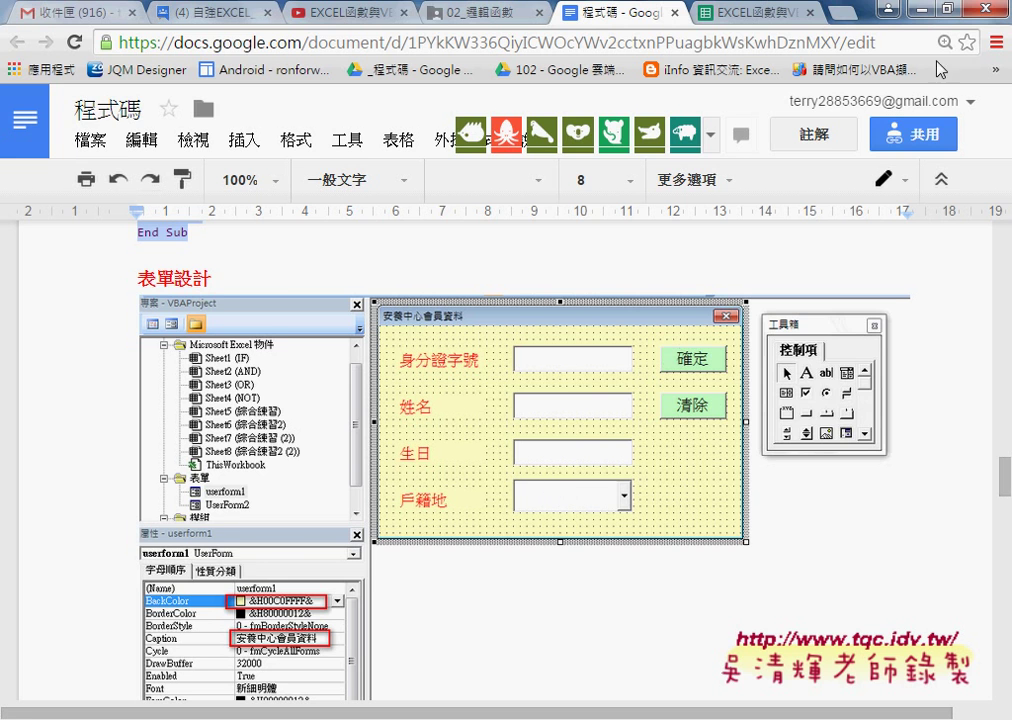
pyautogui.click(920, 9)
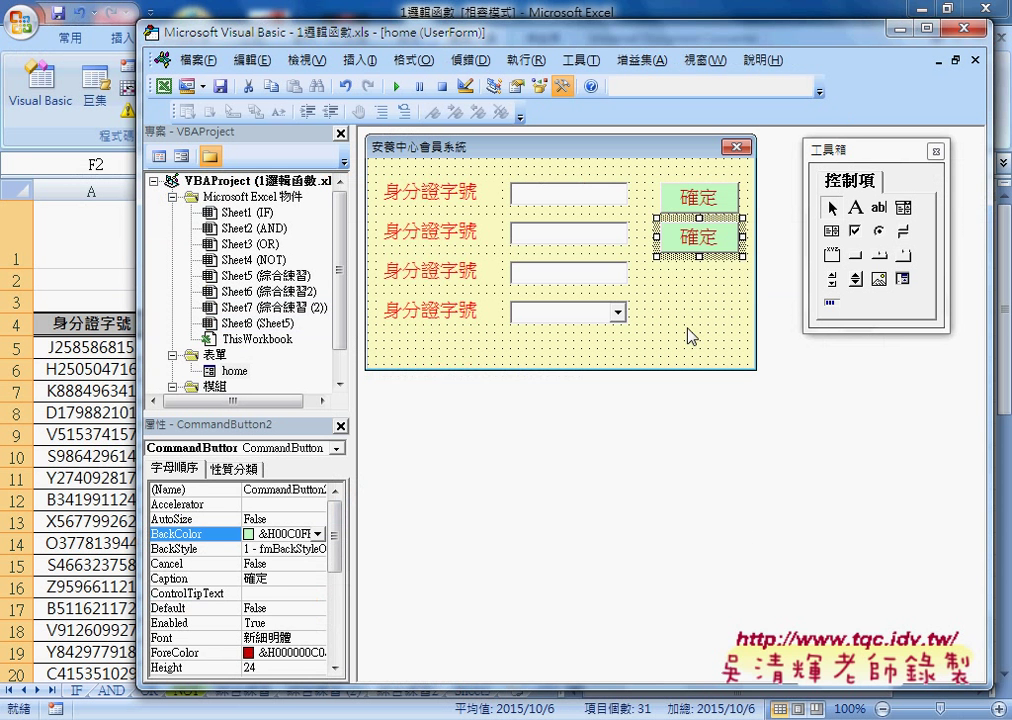
pyautogui.click(444, 238)
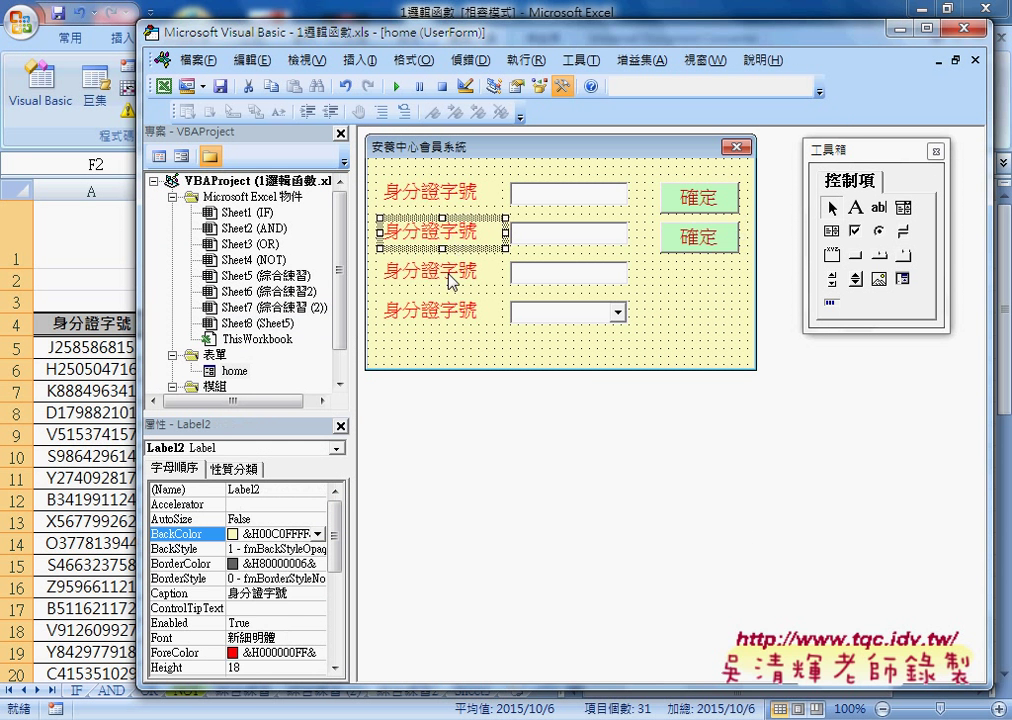
pyautogui.click(442, 272)
pyautogui.click(442, 306)
pyautogui.click(680, 325)
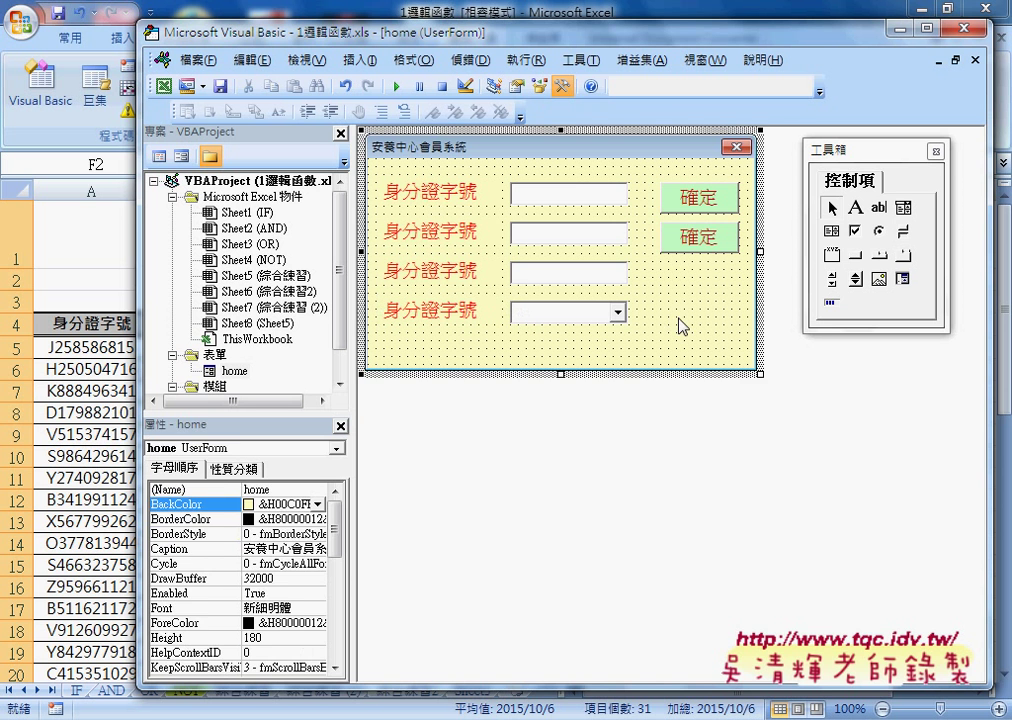
pyautogui.click(577, 196)
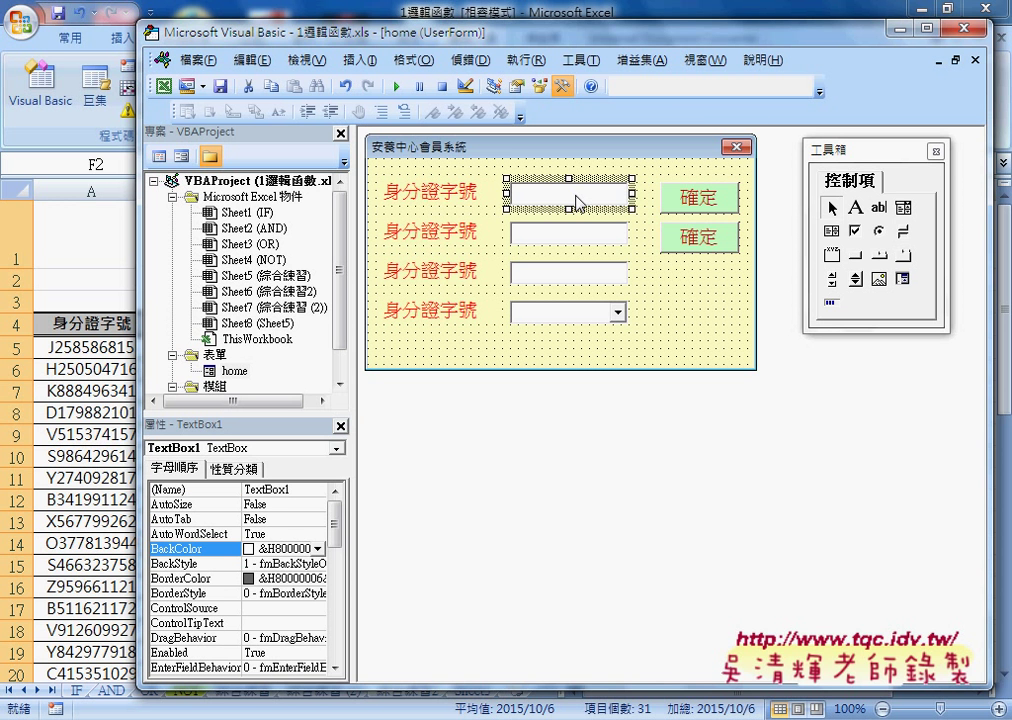
pyautogui.click(567, 235)
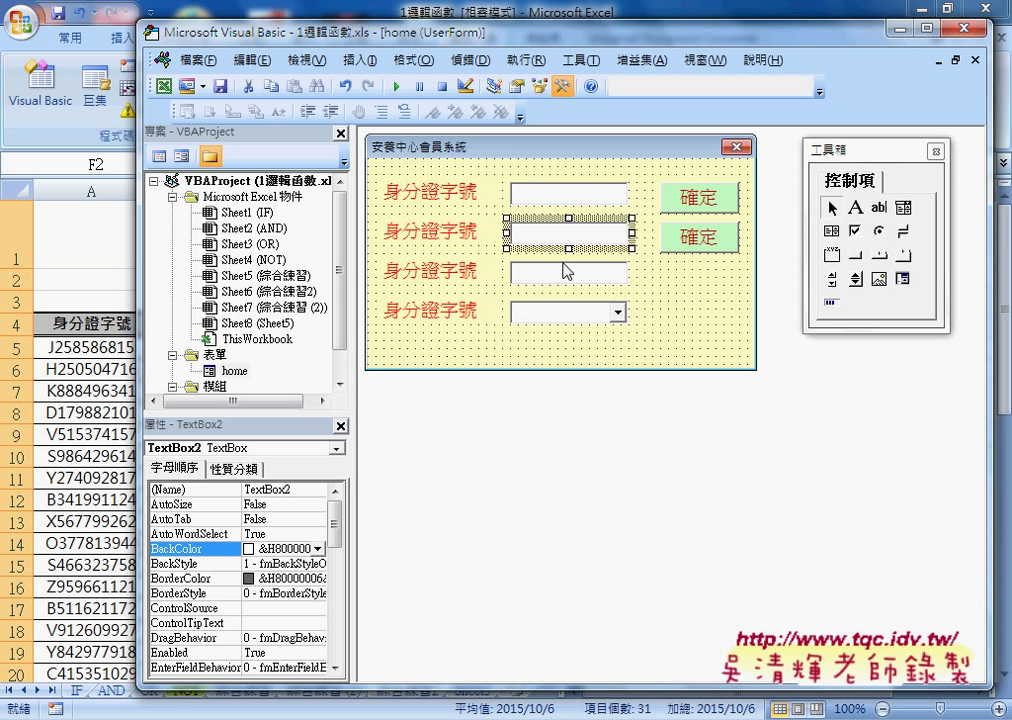
pyautogui.click(565, 283)
pyautogui.click(568, 316)
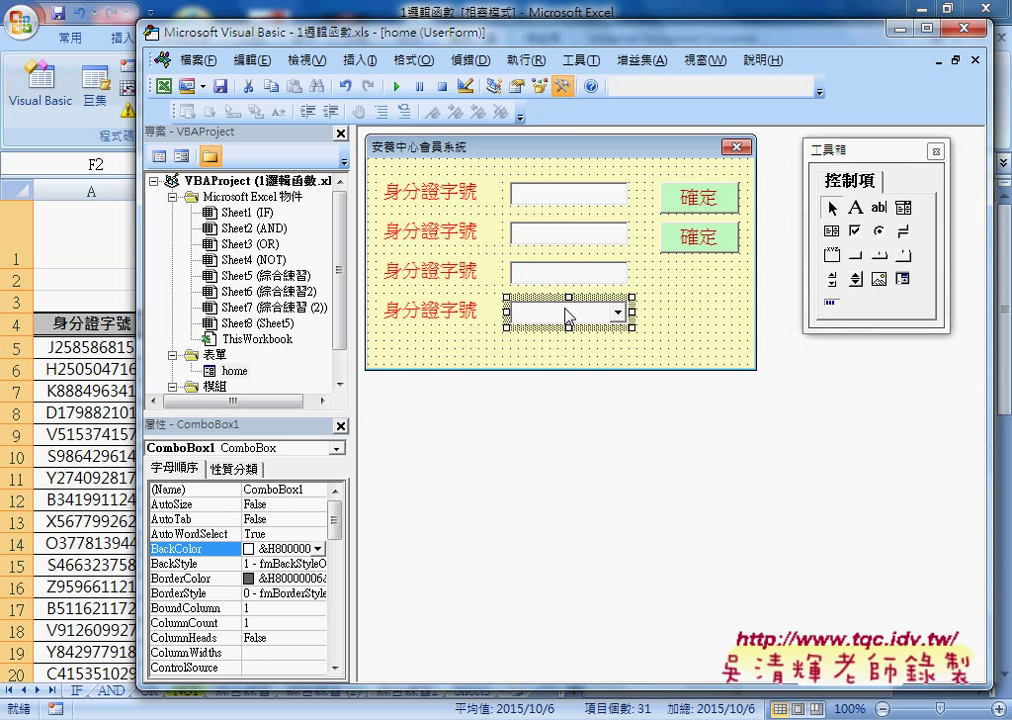
pyautogui.click(716, 198)
pyautogui.click(710, 246)
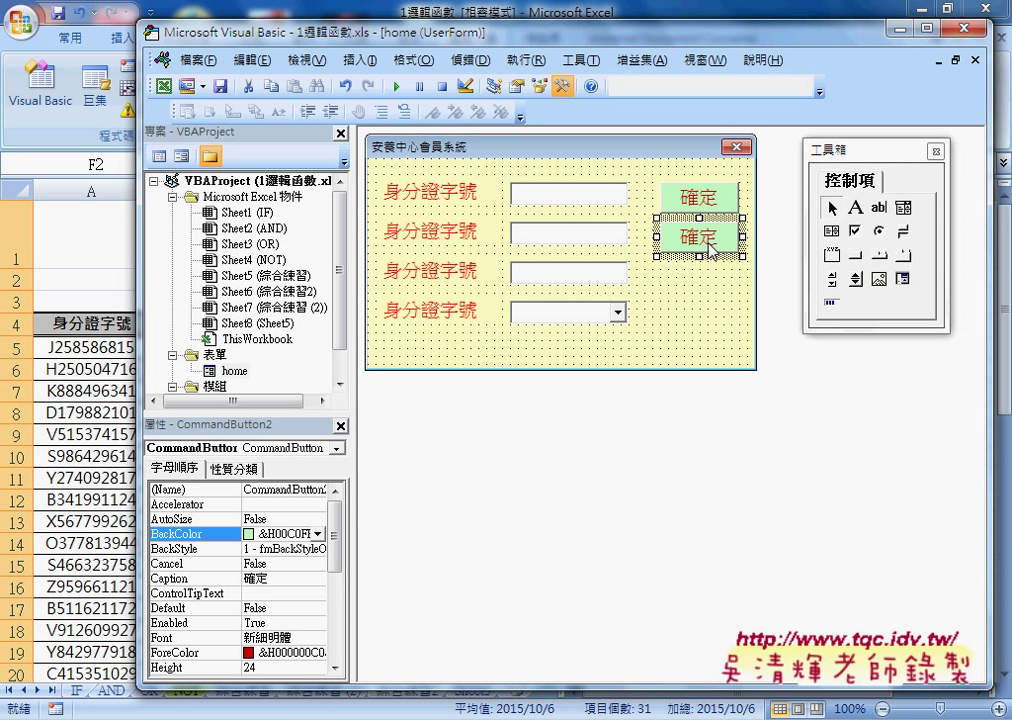
pyautogui.click(452, 236)
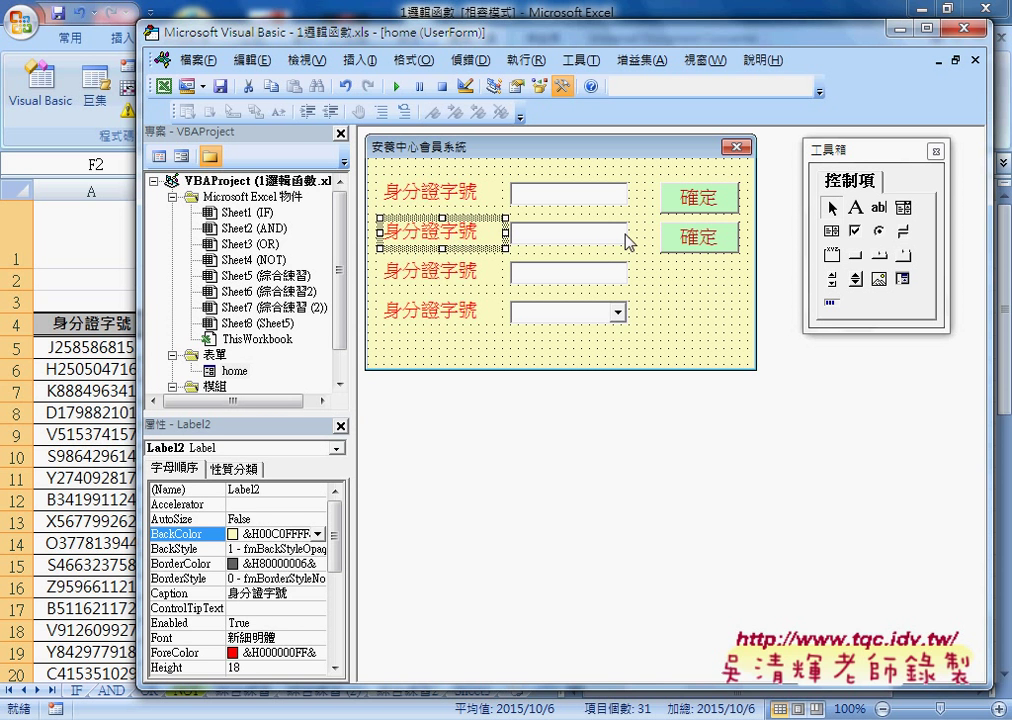